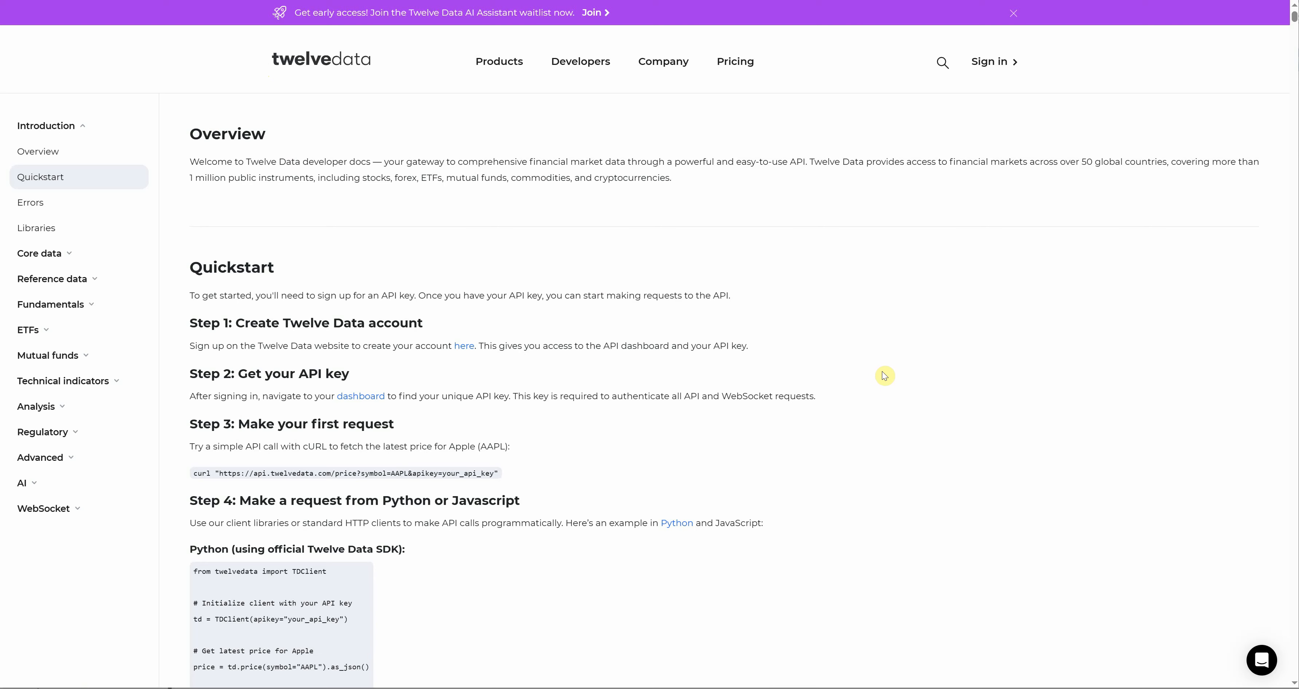
- Review the Quickstart, authentication, API endpoint and response handling sections of the Twelve Data documentation
scroll(822, 384, down, 15)
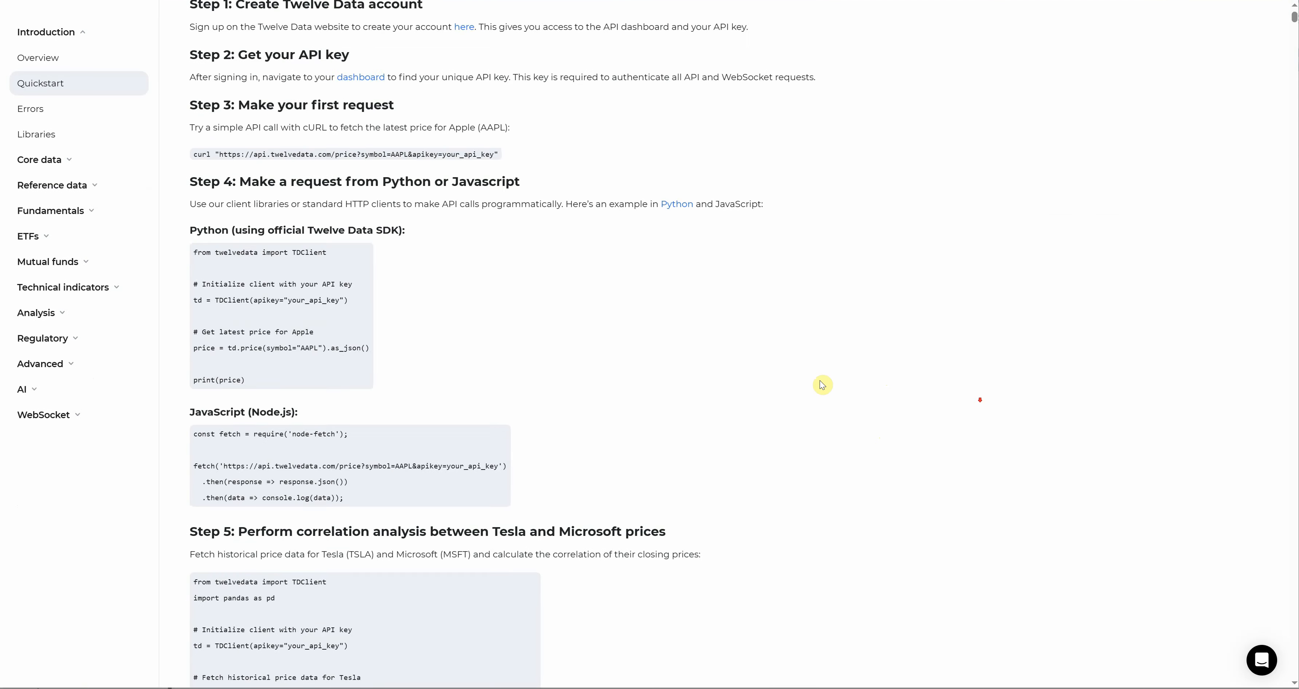
scroll(822, 384, down, 14)
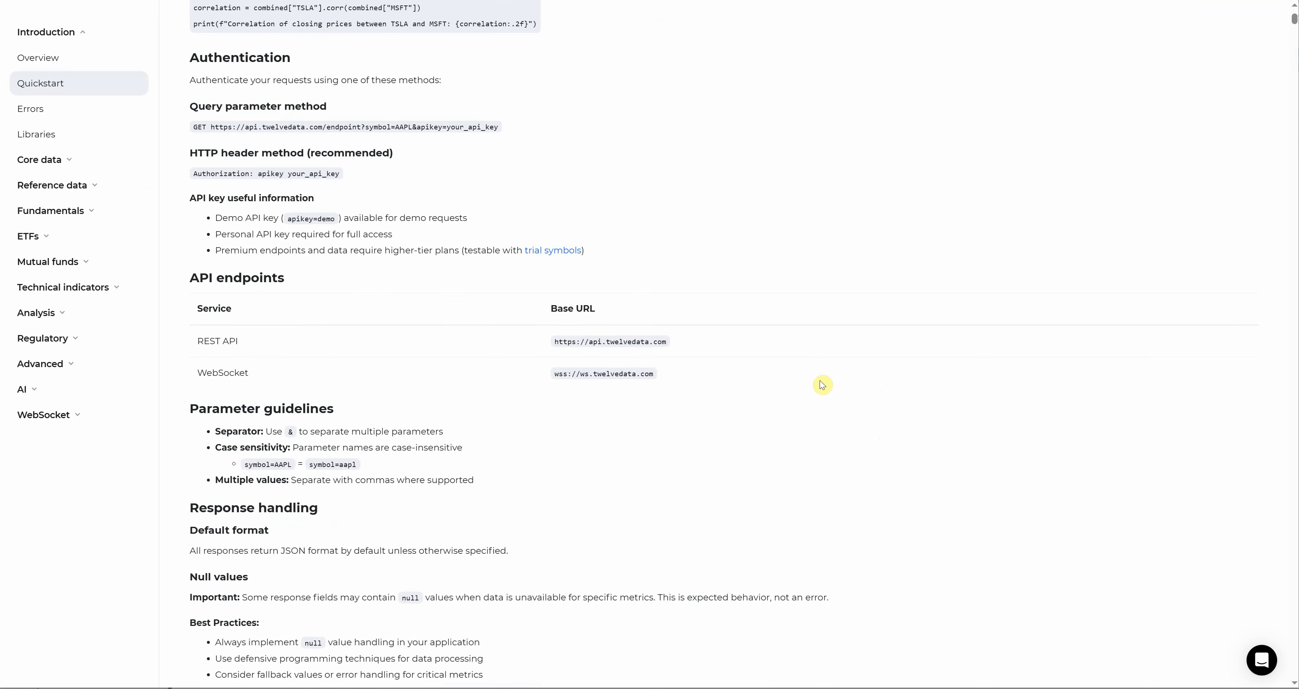
scroll(785, 382, down, 4)
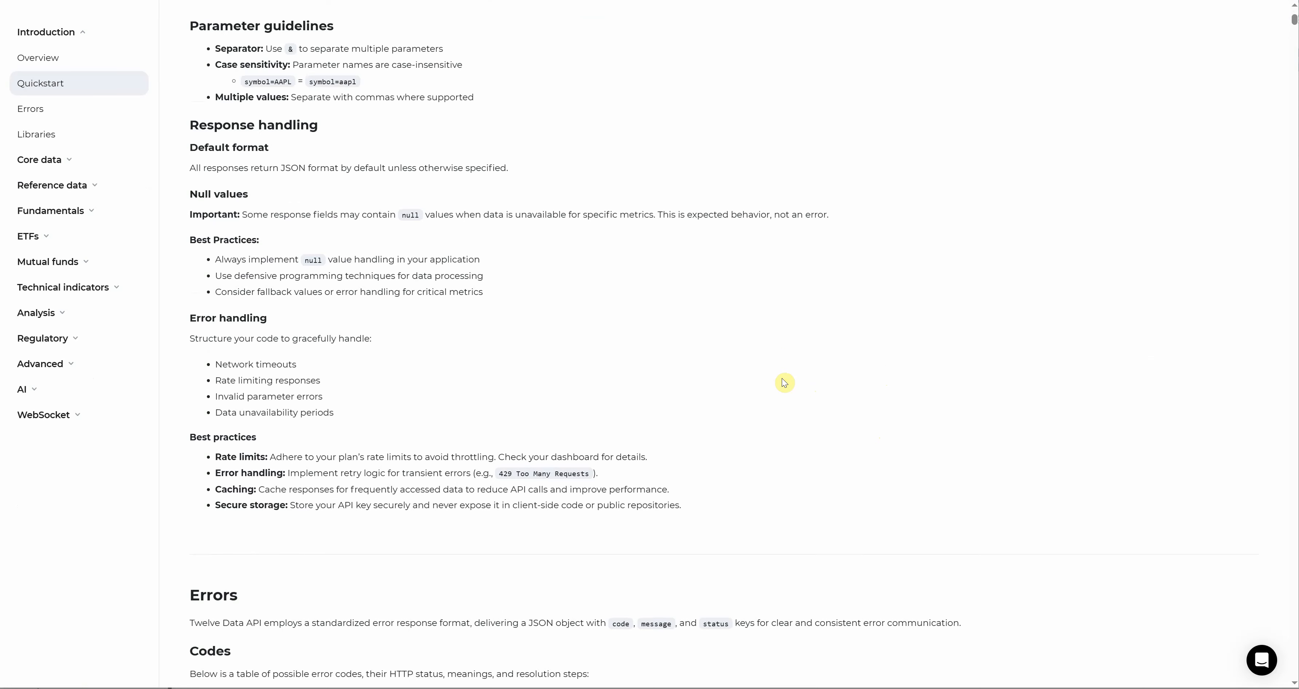
scroll(785, 382, up, 12)
scroll(785, 382, up, 15)
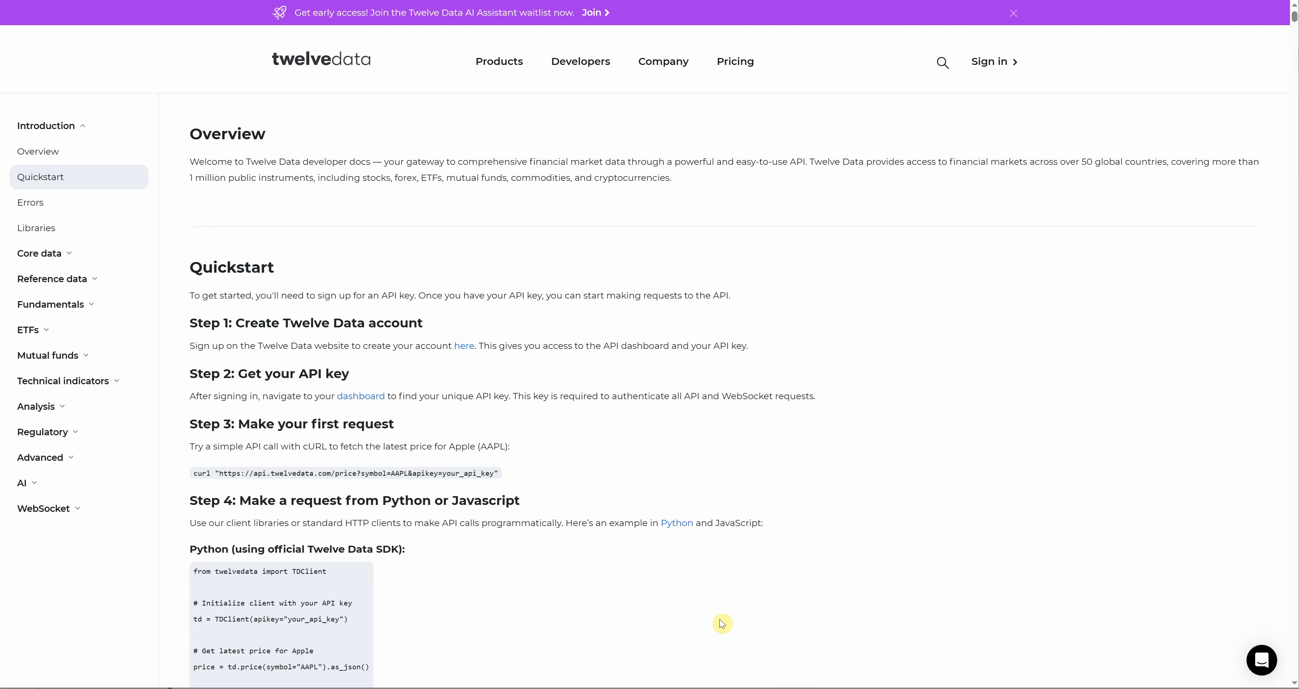
- Switch to the Command Prompt window
click(790, 688)
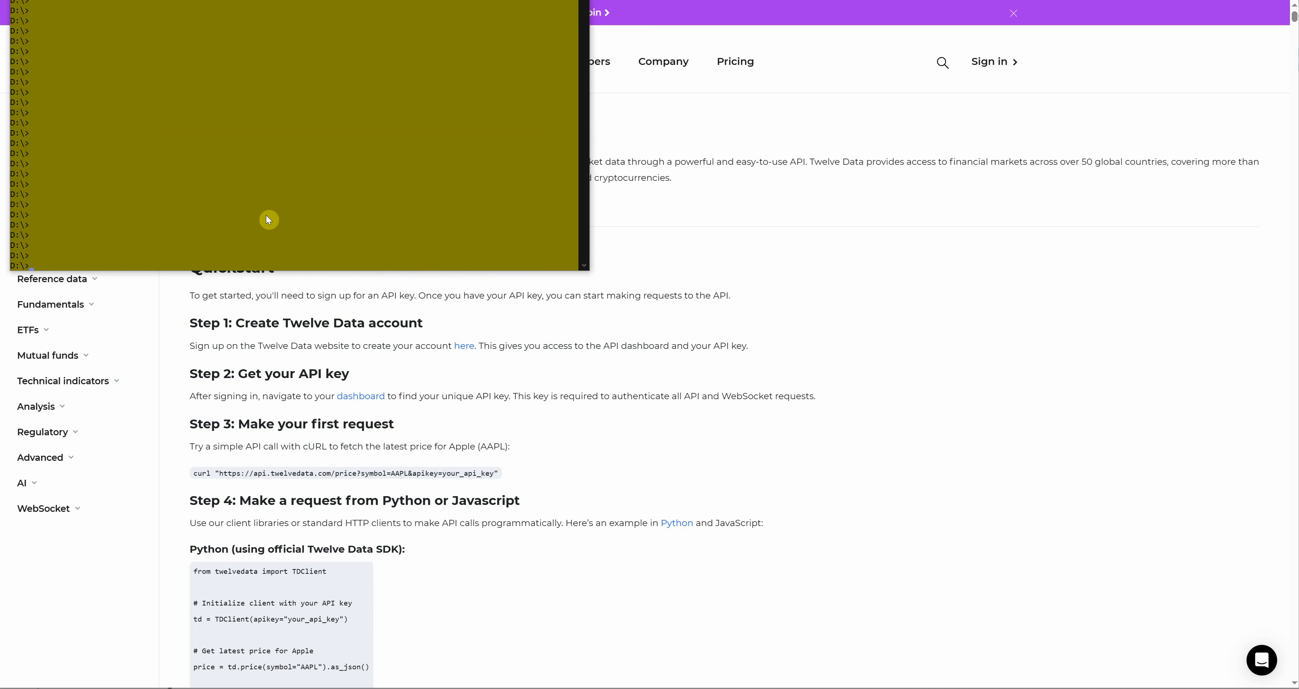
key(super)
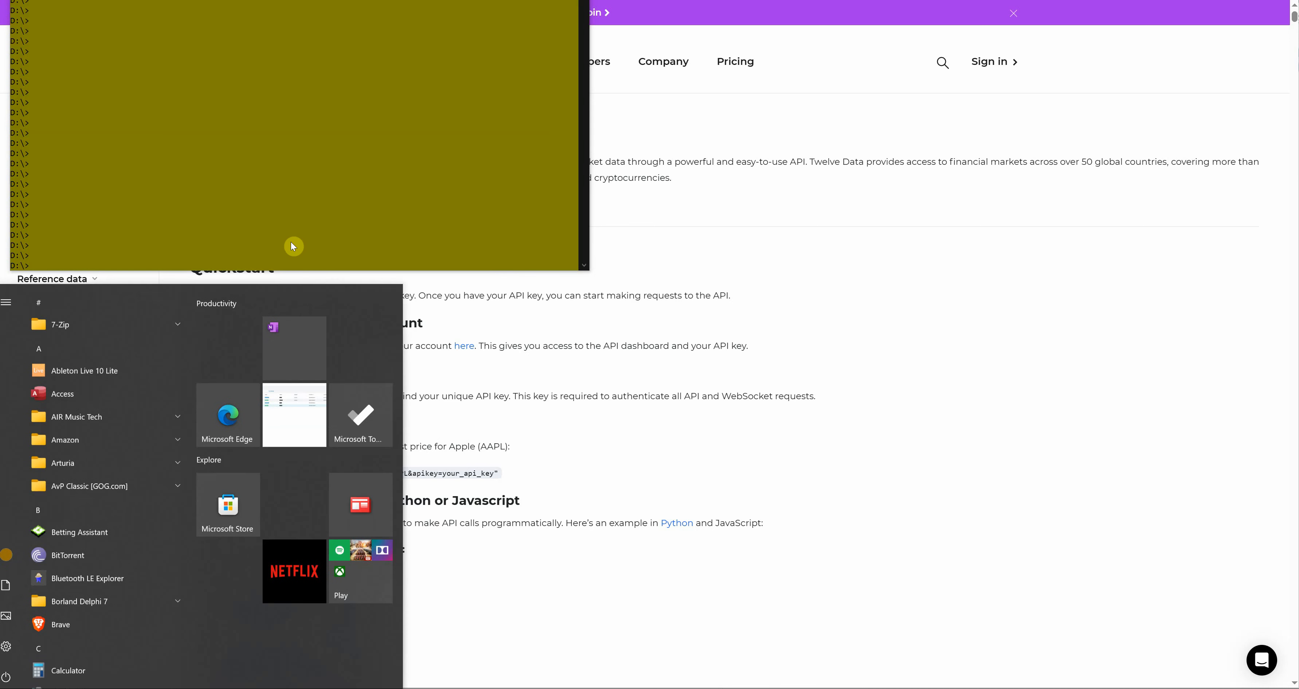
text(cmd)
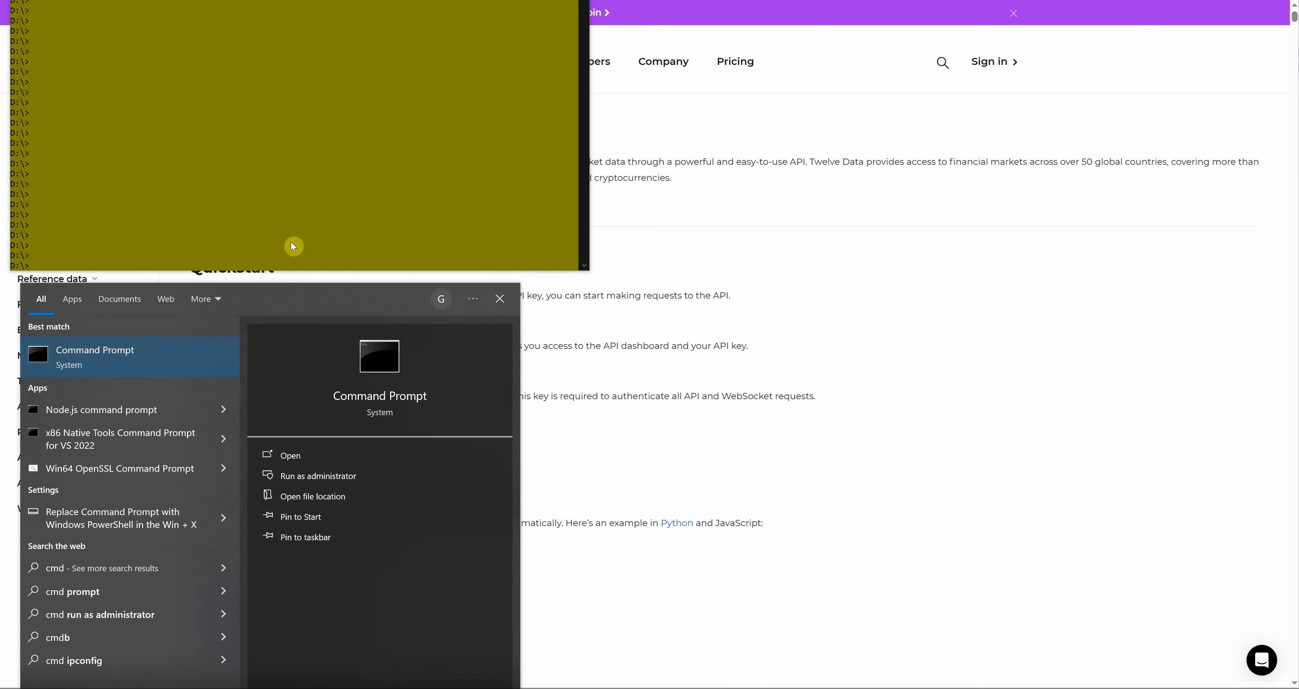
key(BackSpace)
key(BackSpace)
key(BackSpace)
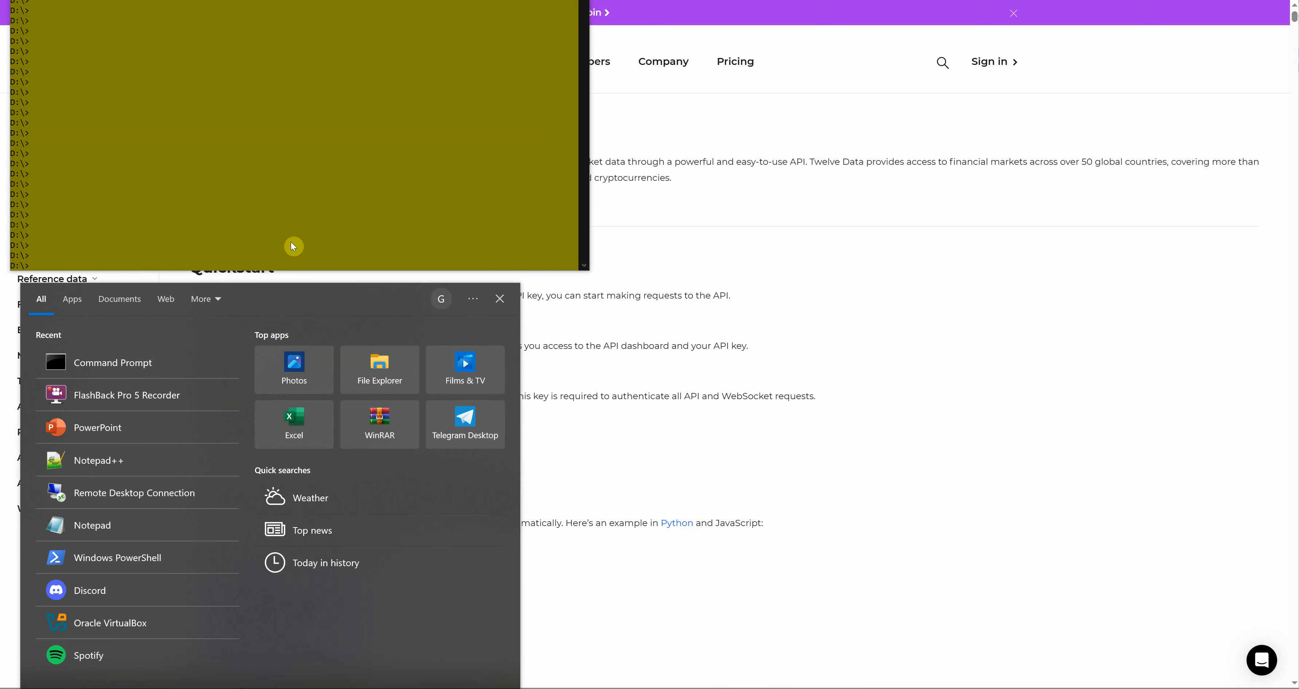
key(Escape)
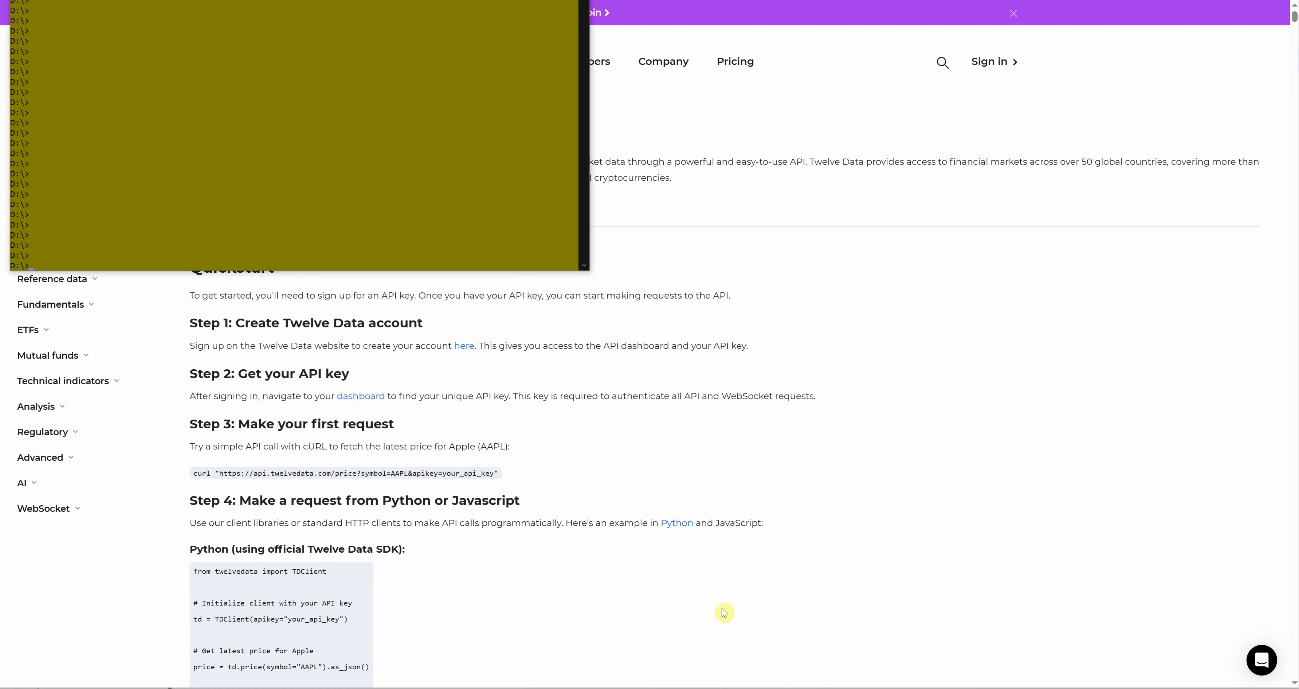
- Paste and run the curl request for the BTC/USD exchange rate, including the x-rapidapi-host header and the API key
right_click(277, 218)
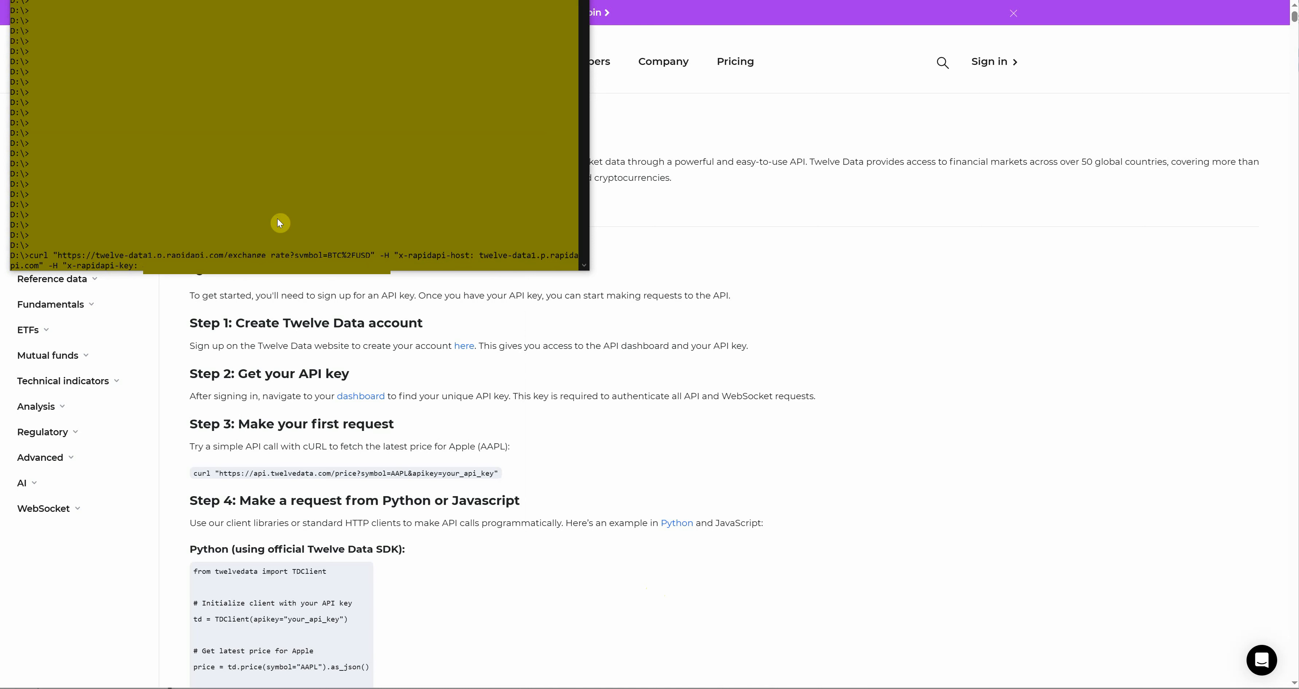
key(Return)
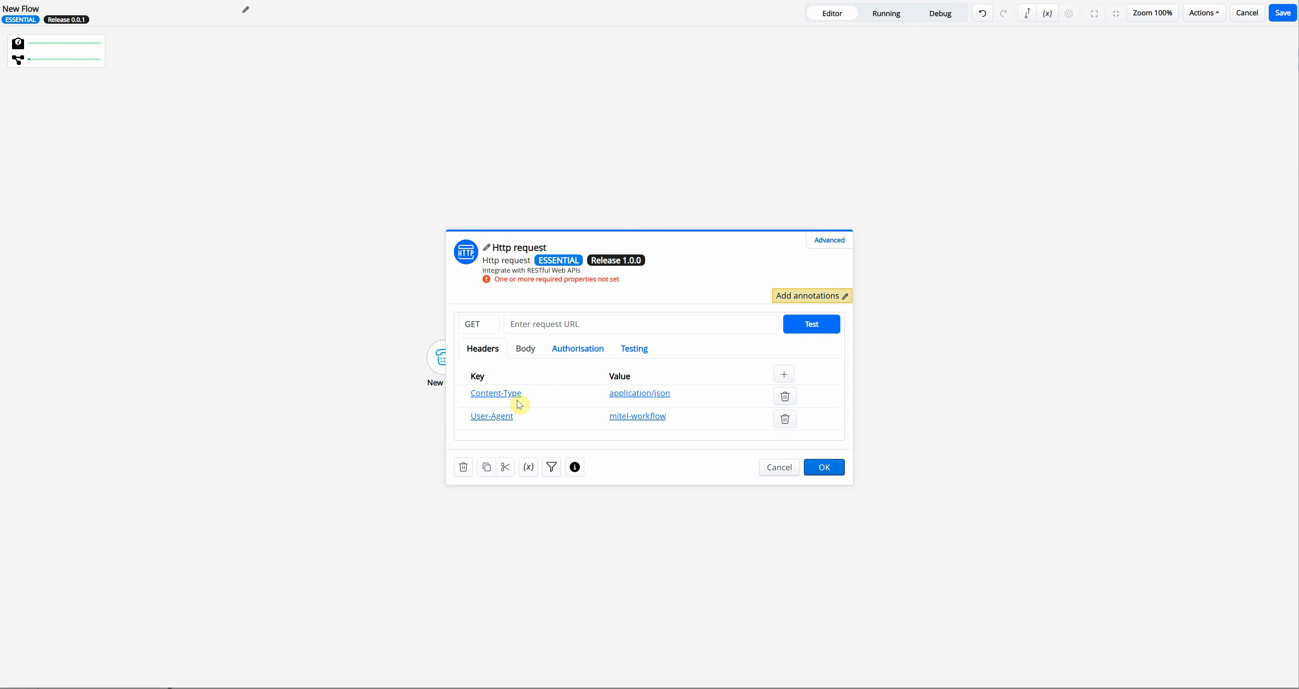
click(626, 325)
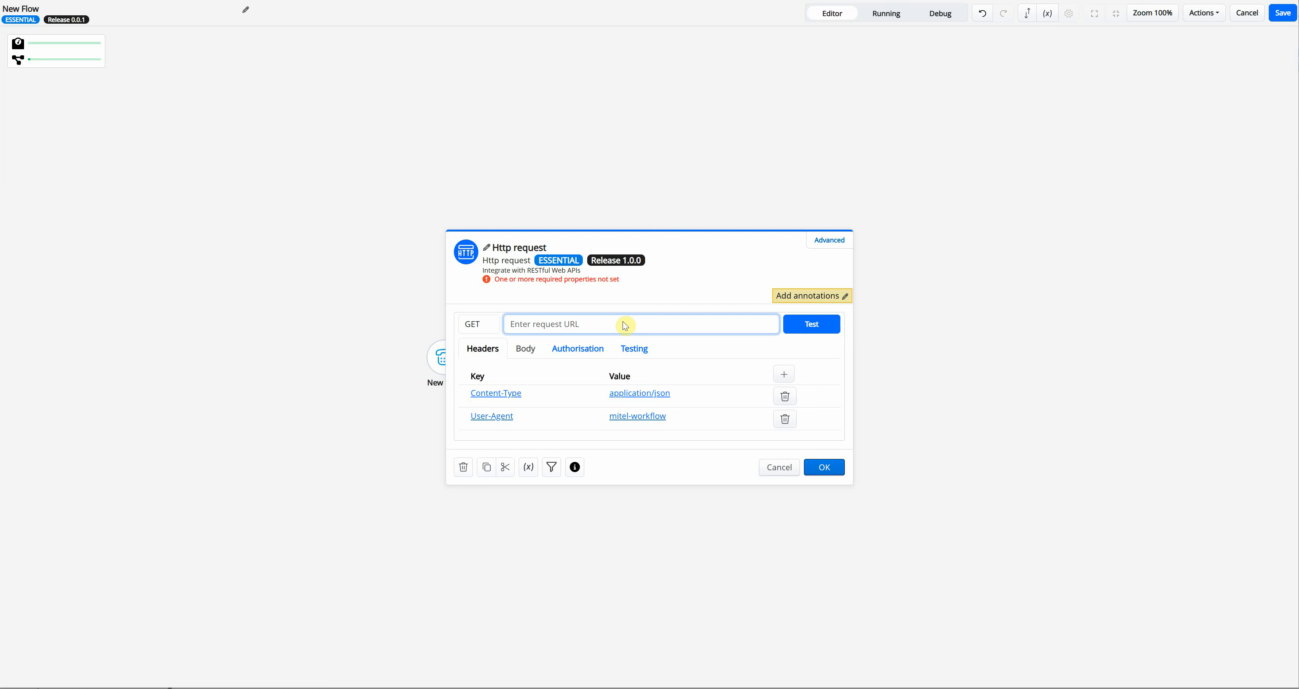
text(https://twelve-data1.p.rapidapi.com/exchange_rate?symbol=BTC%2FUSD)
key(Home)
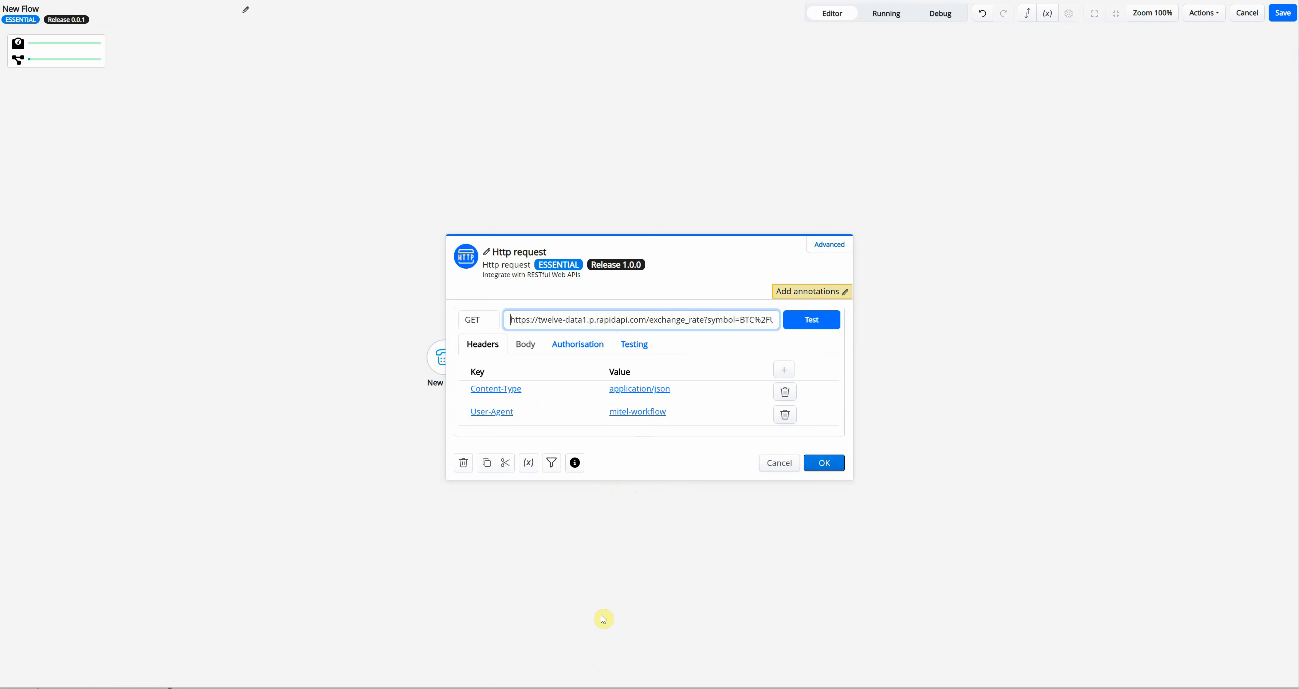
- Consult the curl command in Notepad++ and add a header with the key x-rapidapi-host to the HTTP request
key(alt+Tab)
click(703, 358)
click(685, 189)
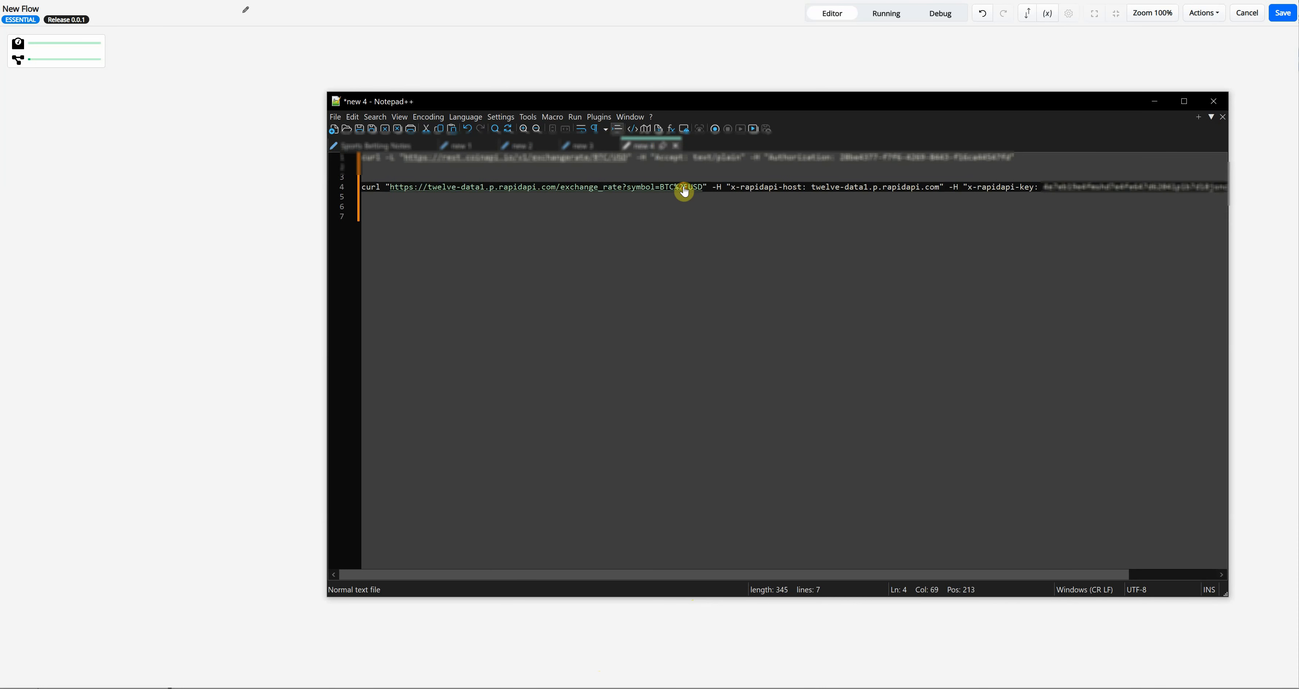
key(Up)
key(Up)
key(Up)
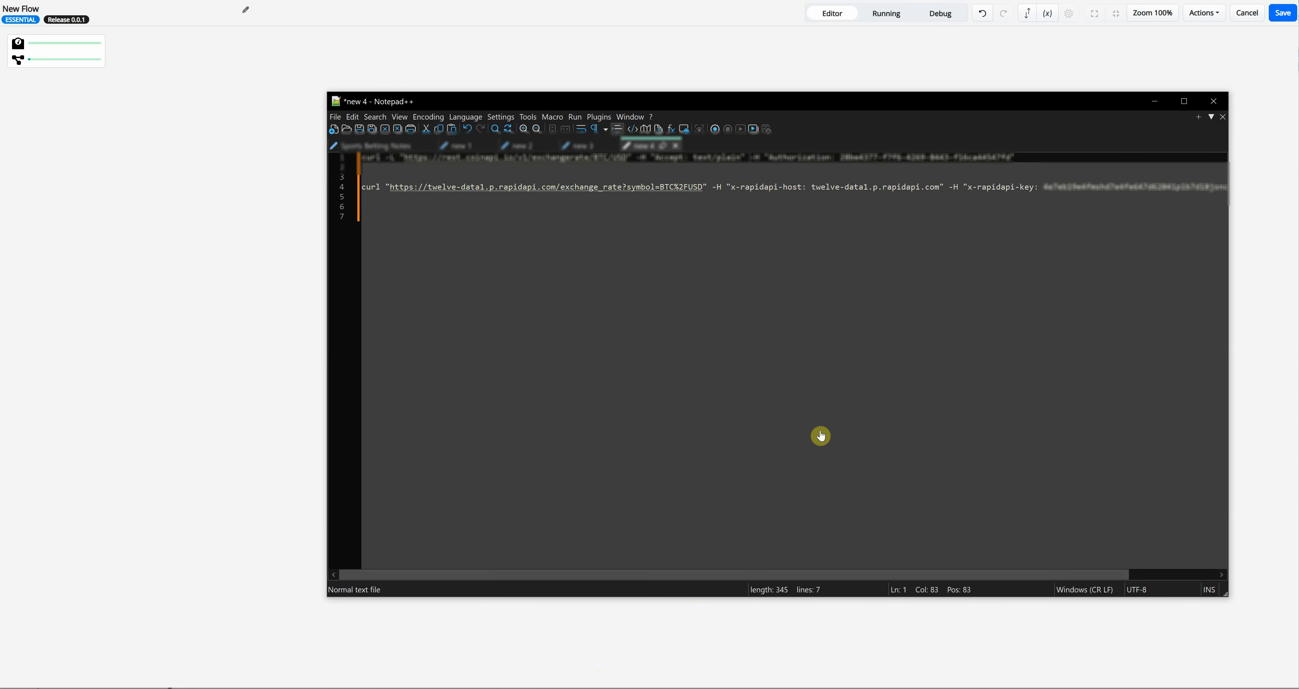
key(alt+Tab)
click(484, 423)
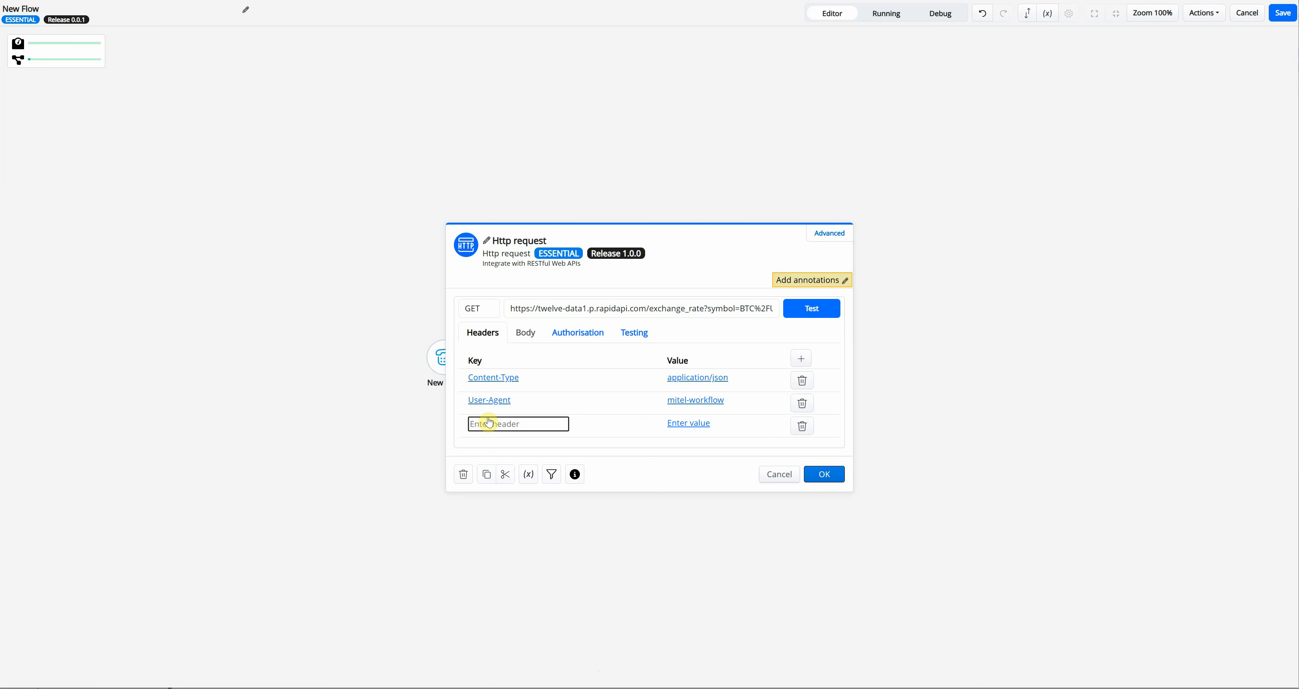
text(x-rapidapi-host)
key(Tab)
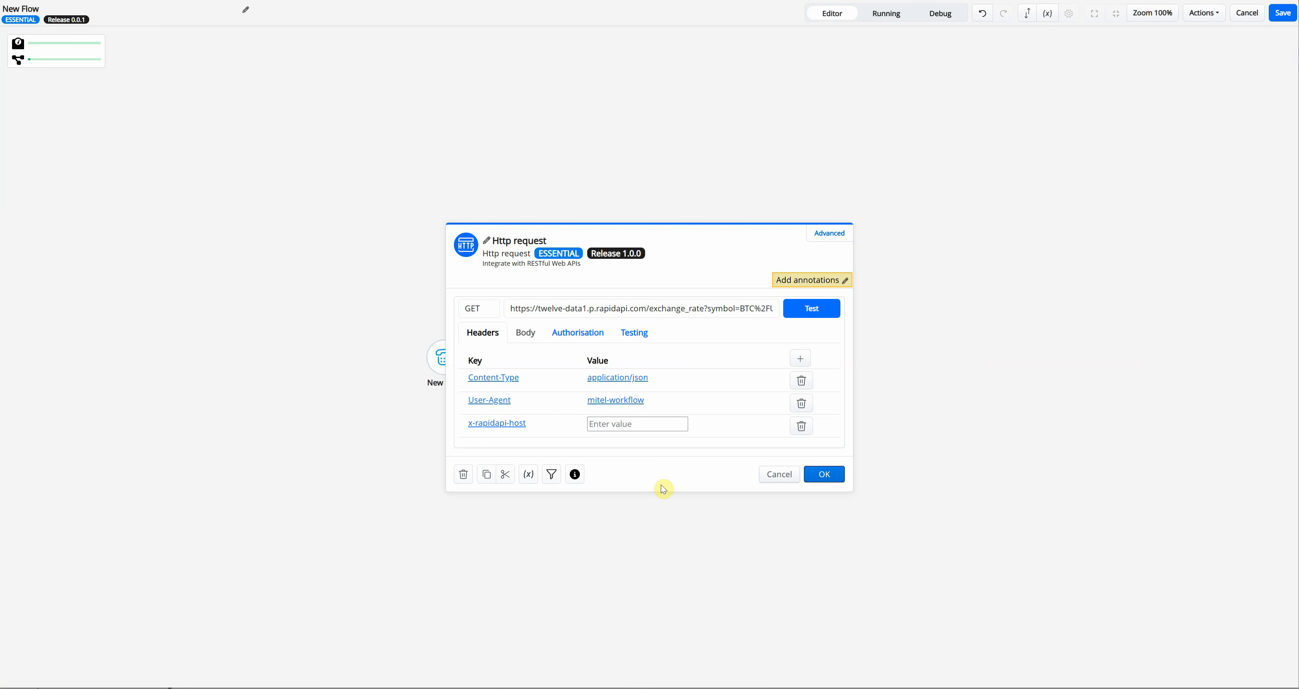
- Set the x-rapidapi-host header's value to twelve-data1.p.rapidapi.com
click(621, 424)
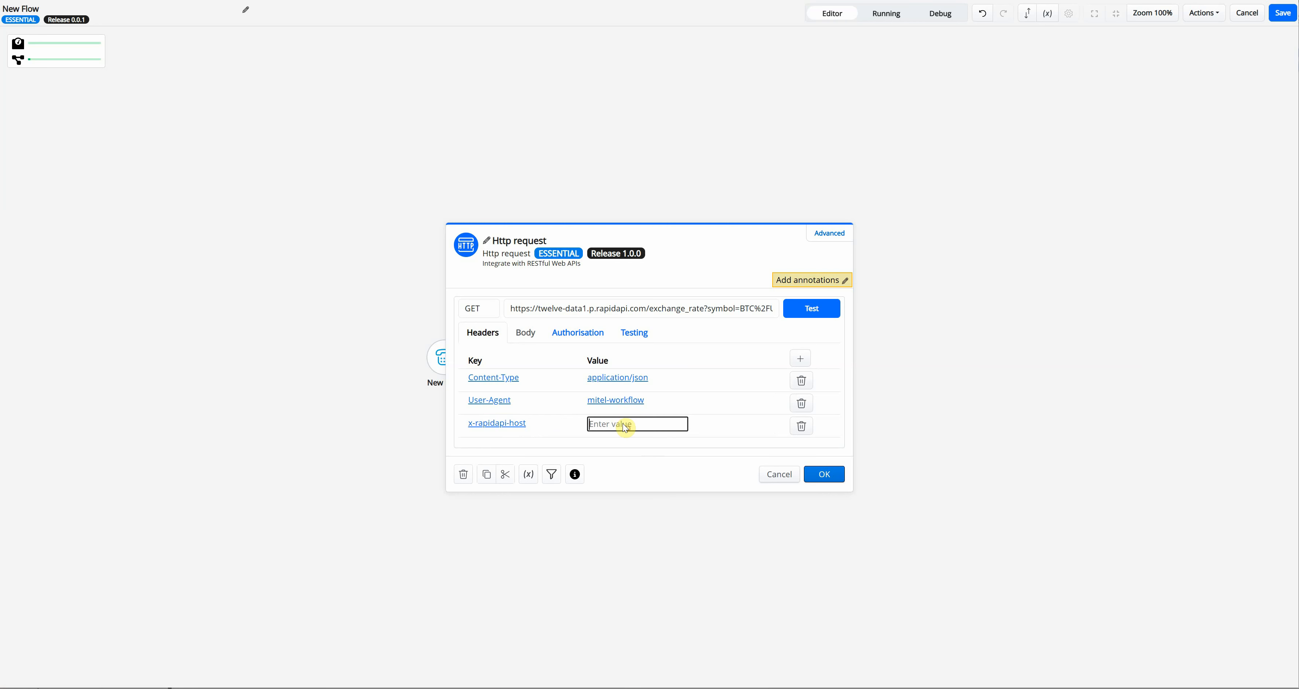
text(twelve-data1.p.rapidapi.com)
key(Tab)
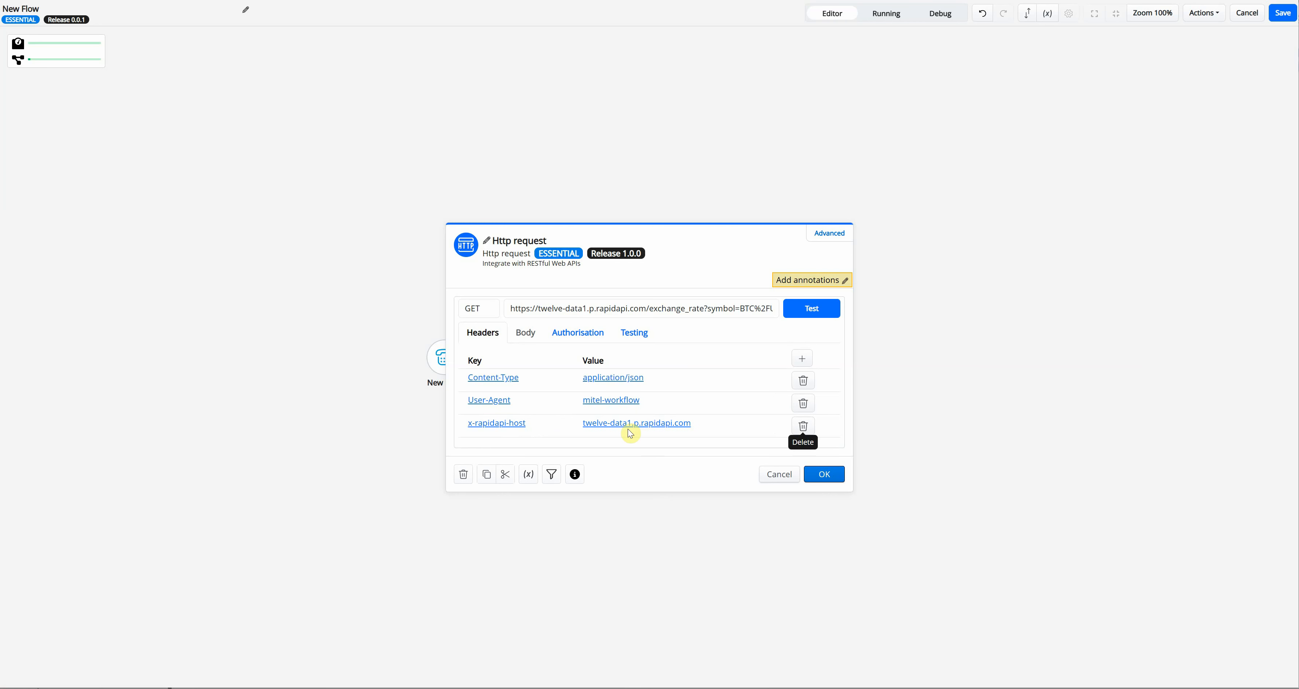
- Add another empty header row and copy the header name x-rapidapi-key from the curl command in Notepad++
click(802, 358)
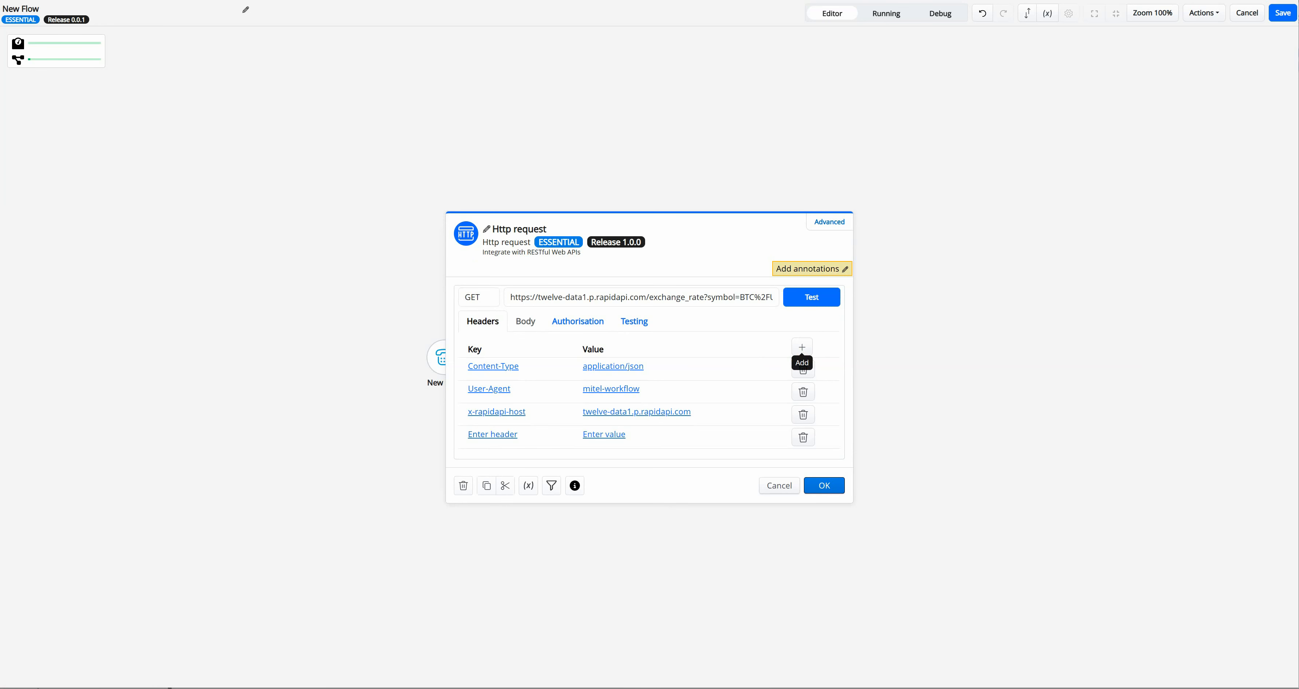
key(alt+Tab)
drag(982, 178, 987, 186)
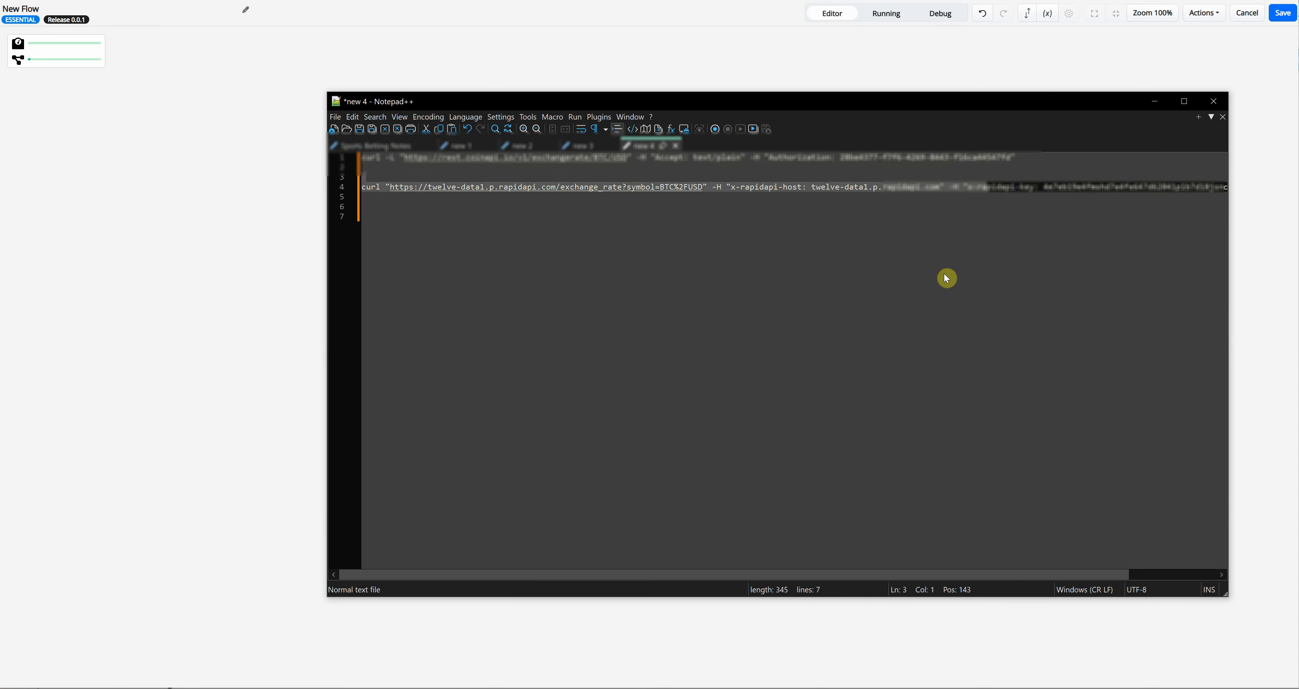
click(1041, 187)
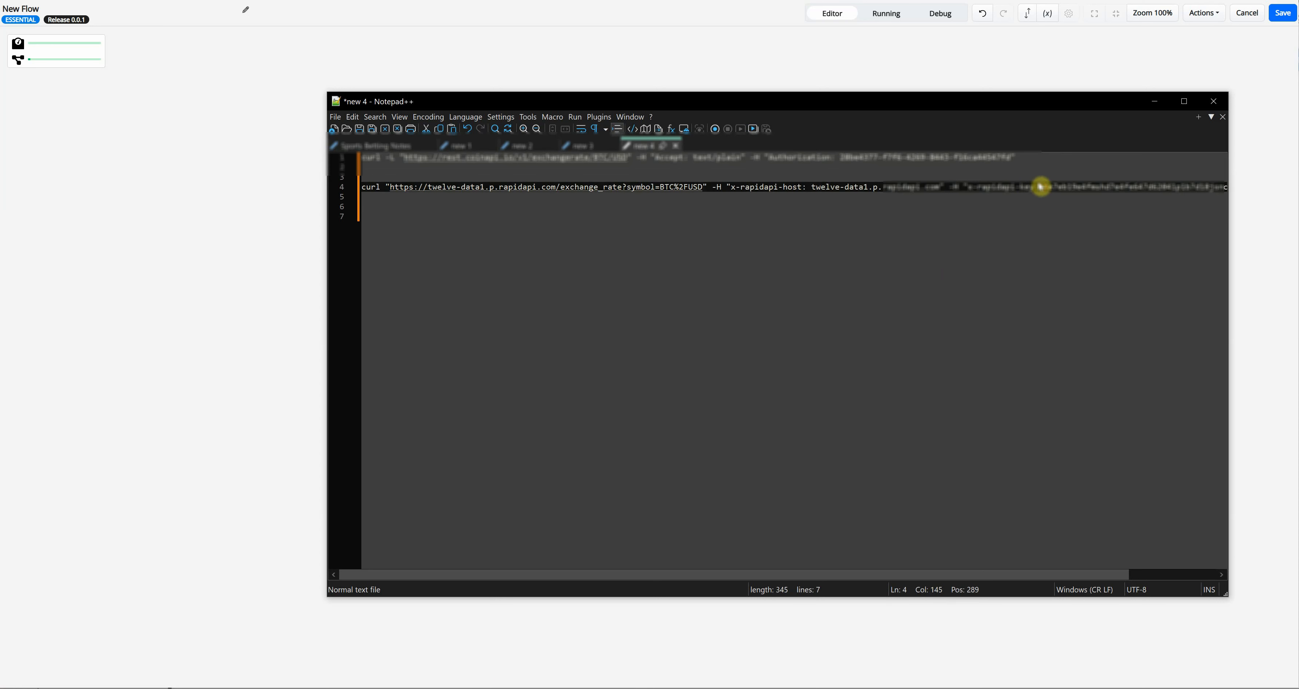
click(1028, 192)
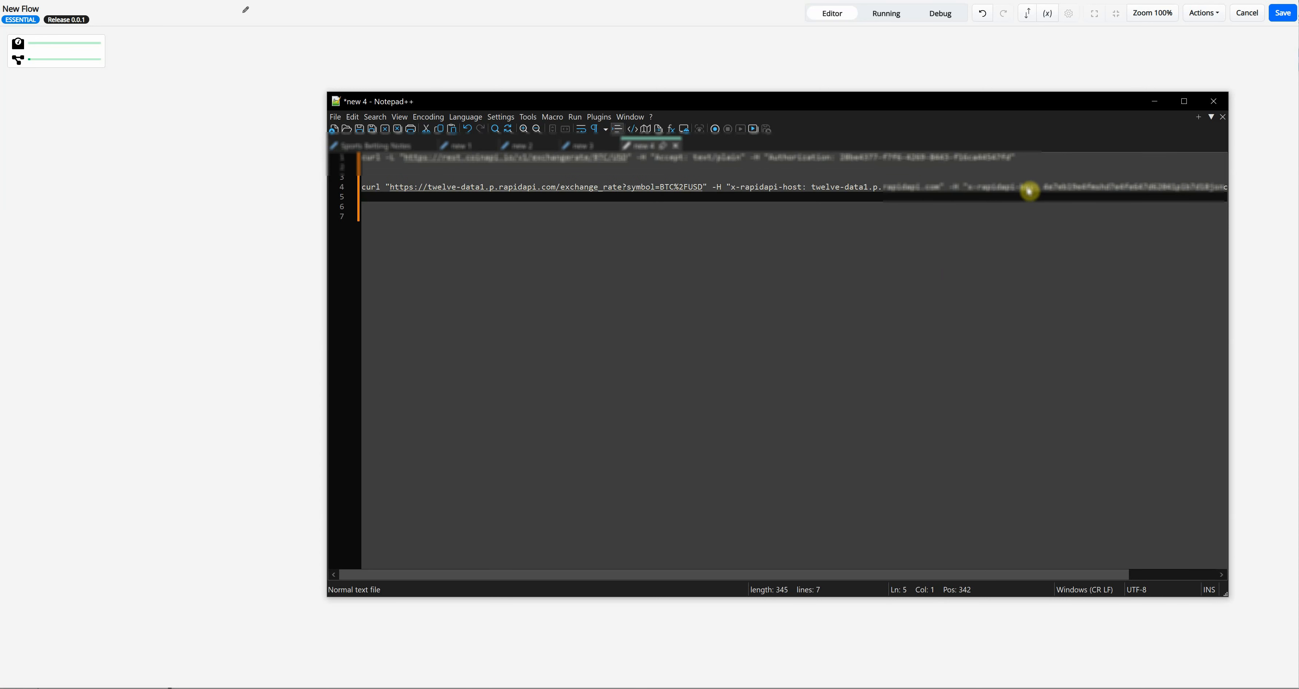
drag(1032, 188, 967, 187)
key(ctrl+c)
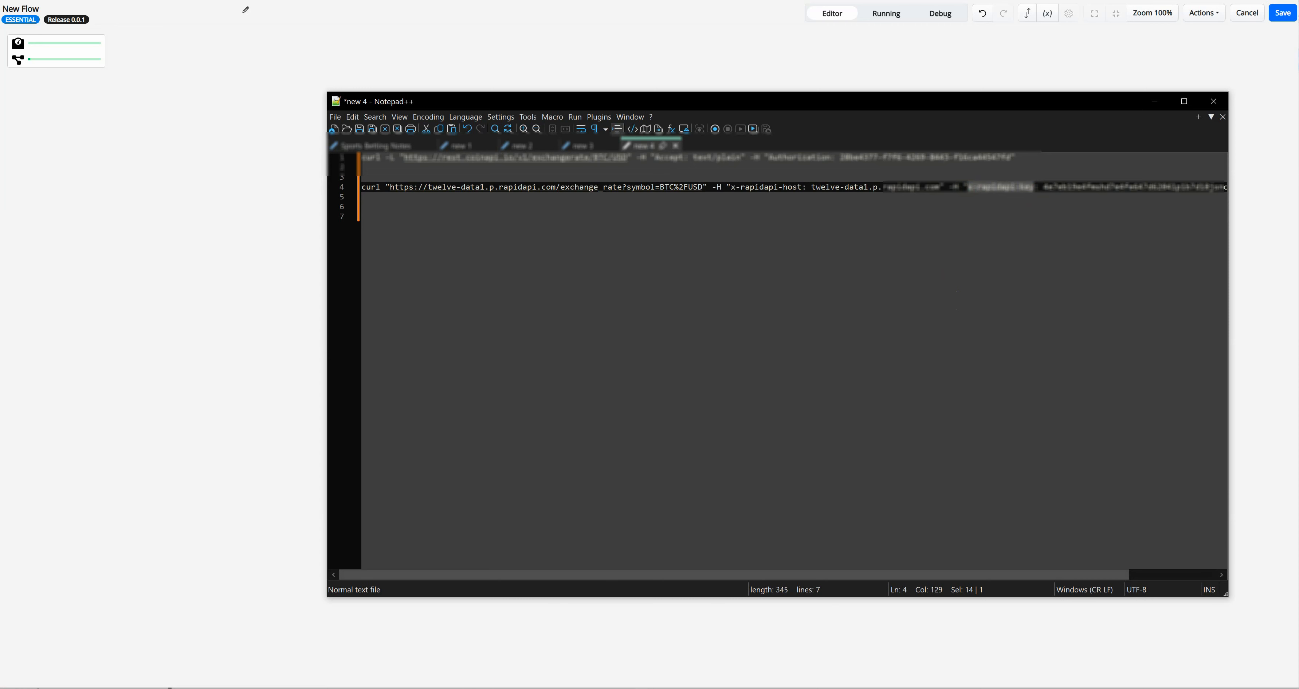
- Return to the HTTP request and paste x-rapidapi-key as the new header's key
key(alt+Tab)
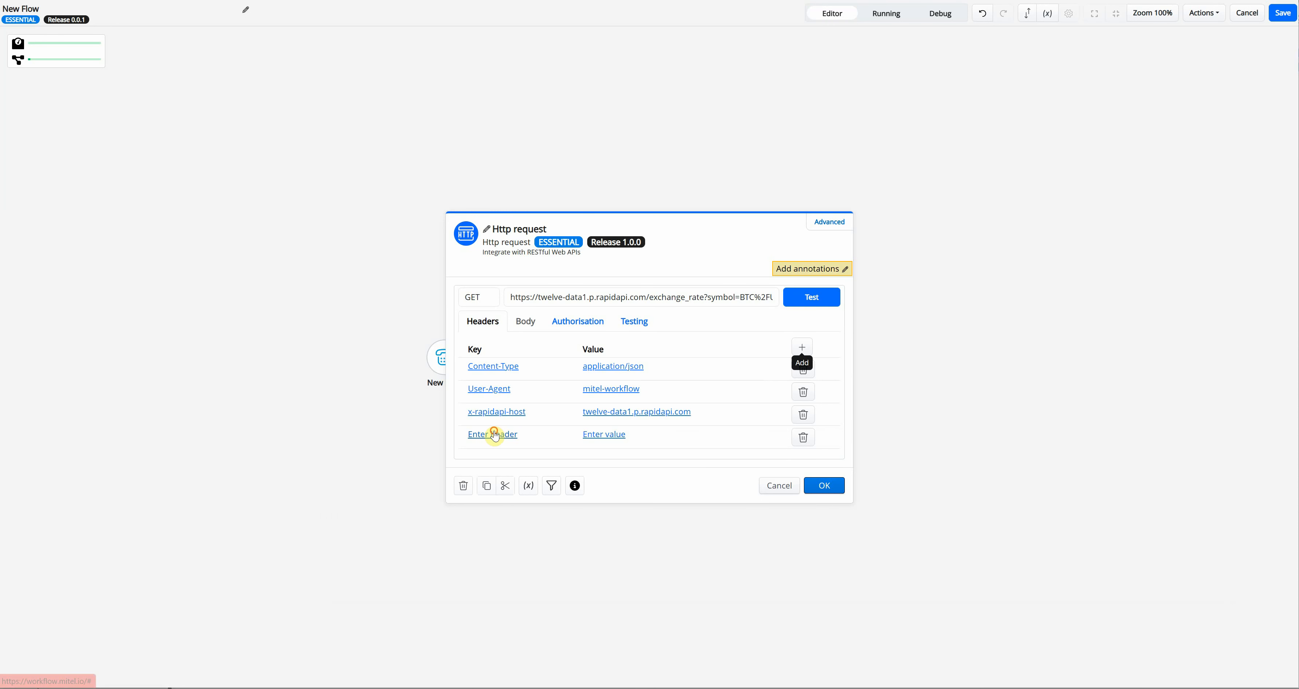
click(476, 434)
click(527, 436)
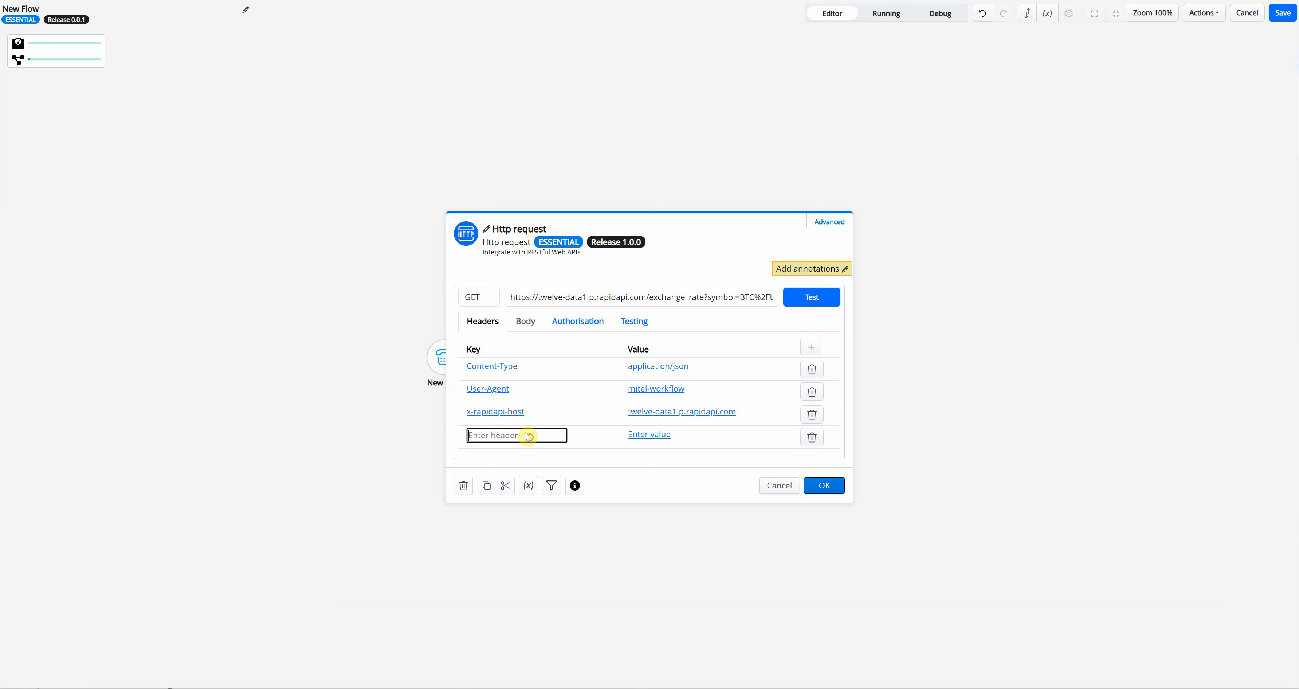
key(ctrl+v)
key(Tab)
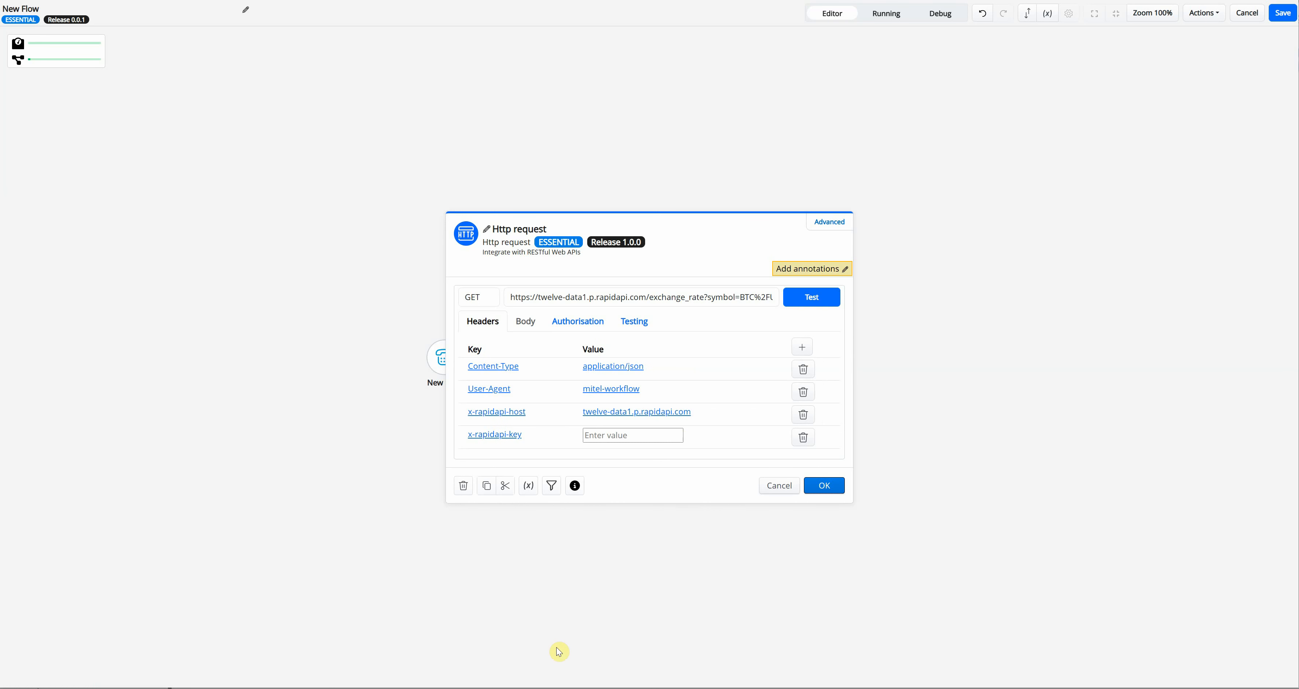
- Copy the API key from the curl command in Notepad++ and paste it as the x-rapidapi-key header's value
key(alt+Tab)
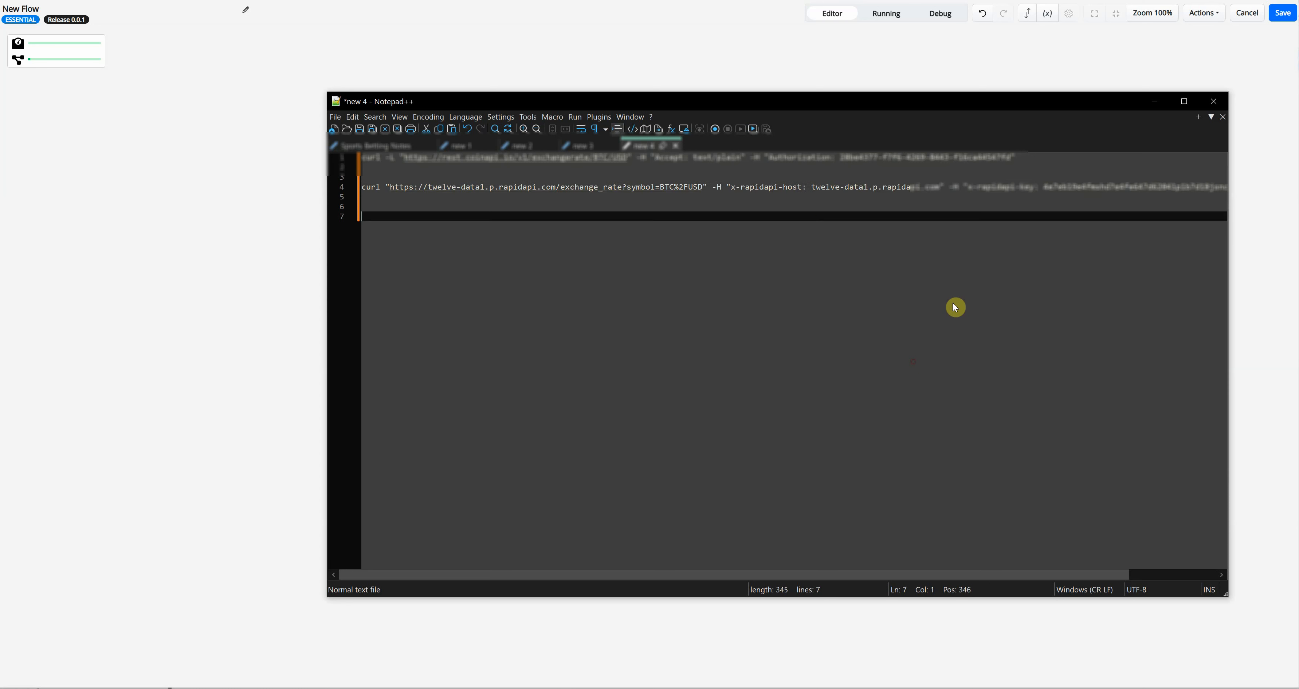
click(1039, 189)
key(shift+End)
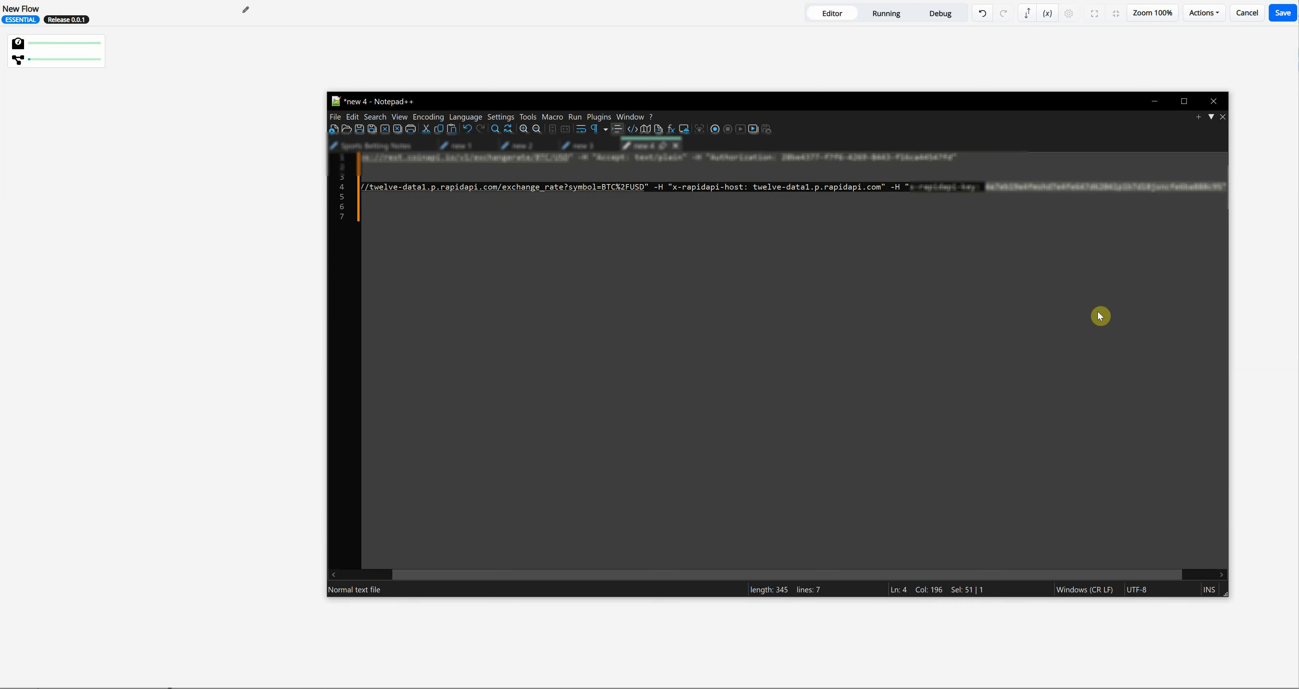
key(shift+Right)
key(alt+Tab)
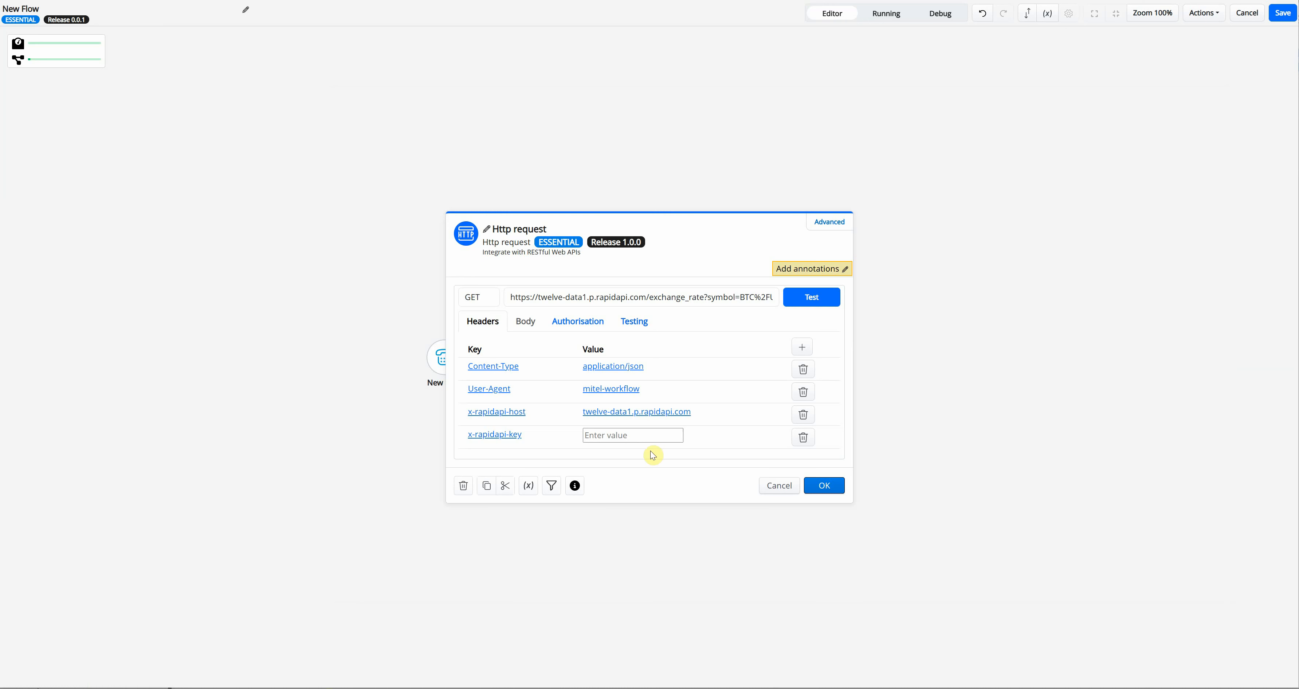
click(648, 435)
key(ctrl+v)
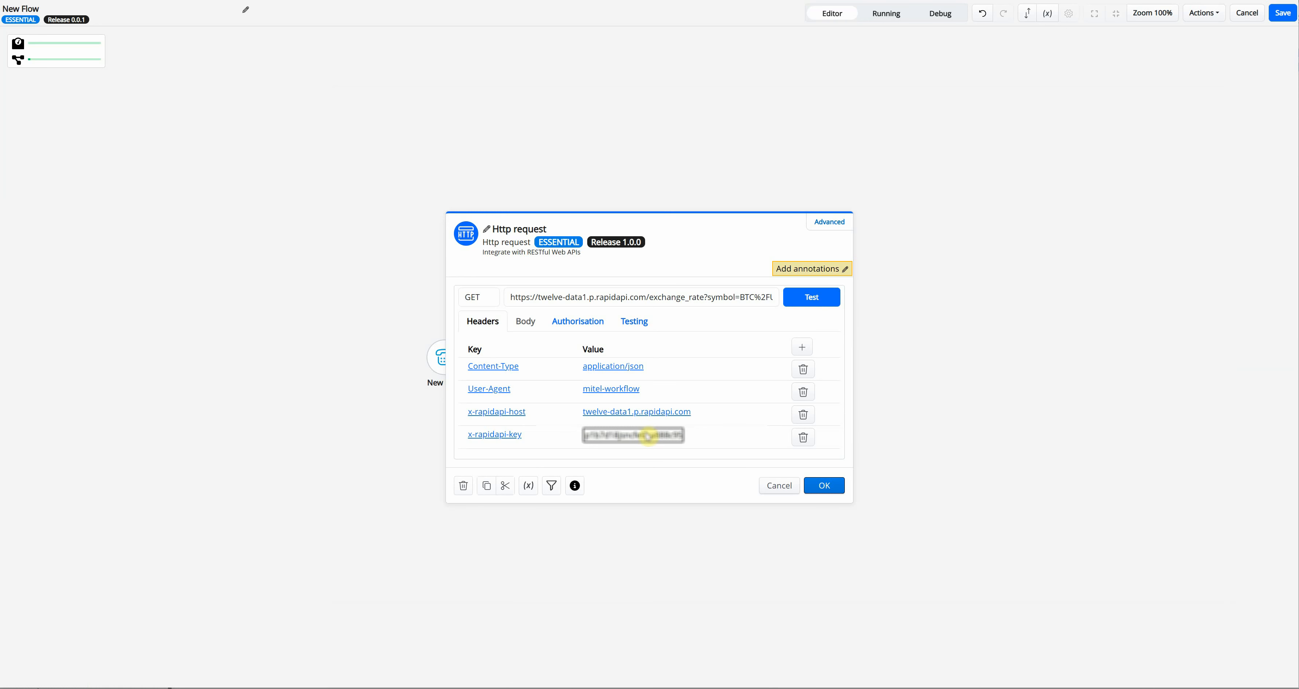
click(732, 436)
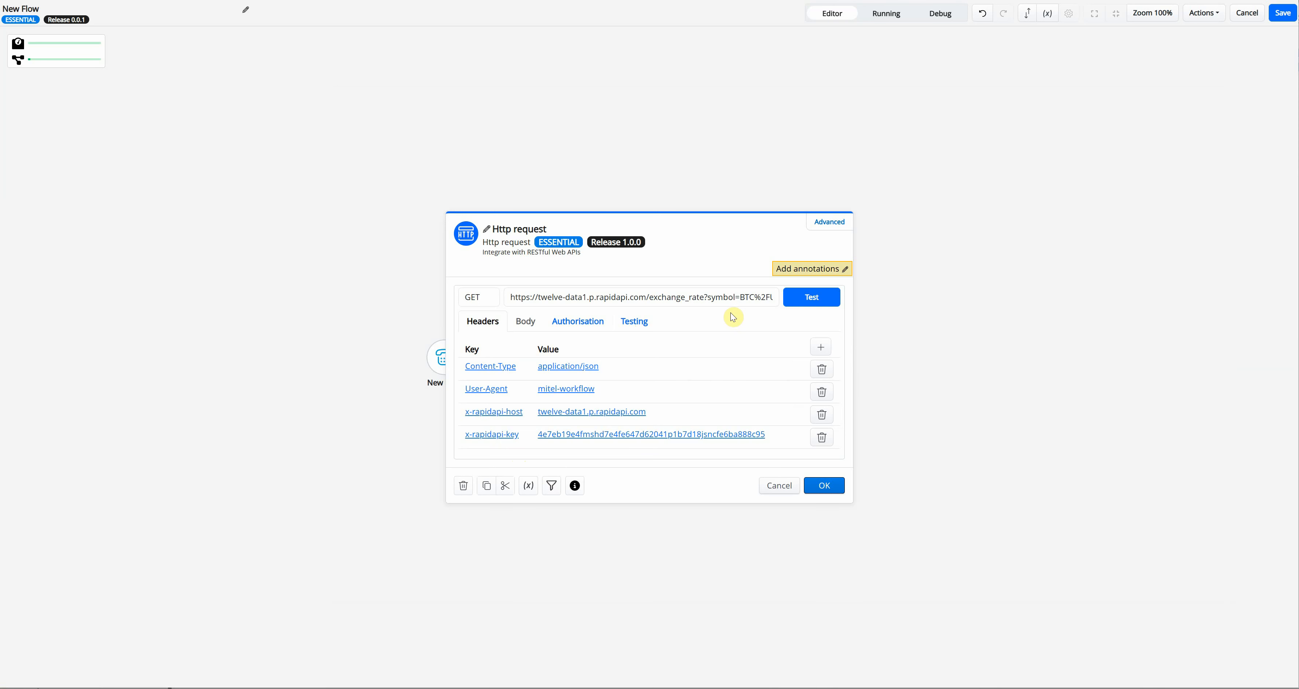
- Test the HTTP request and inspect the Success output and the beginning of the response
click(826, 305)
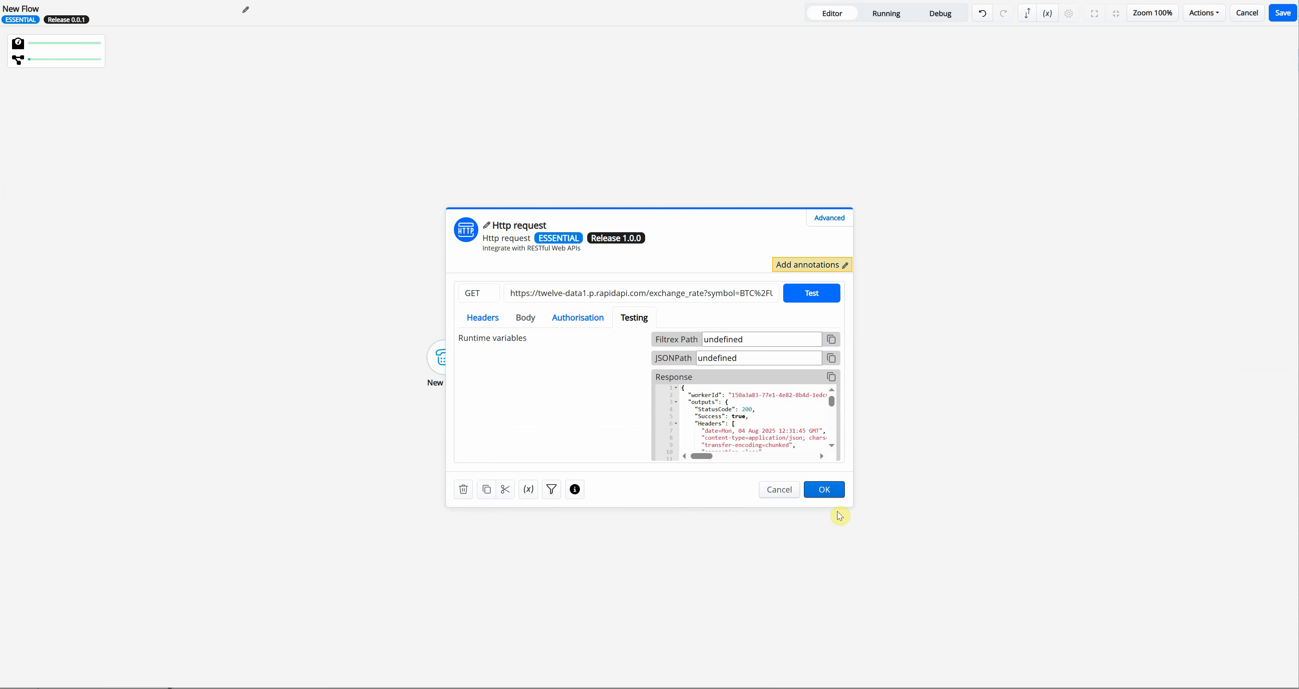
click(728, 418)
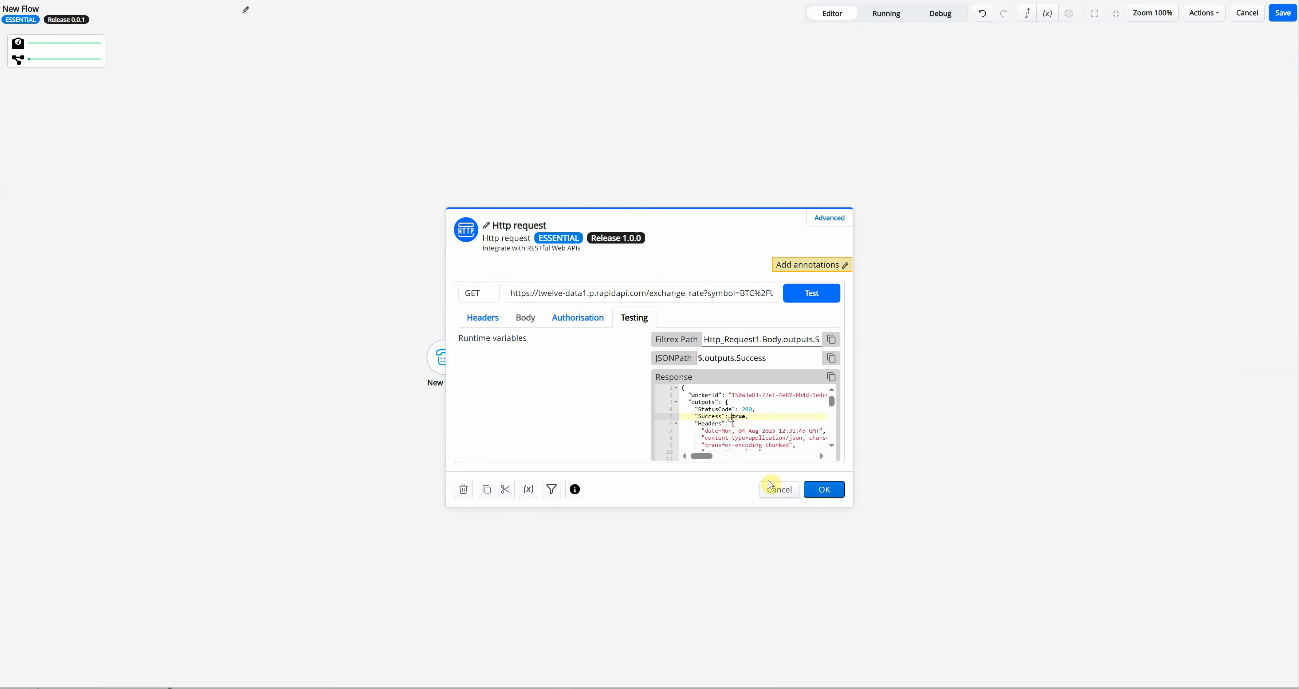
key(Home)
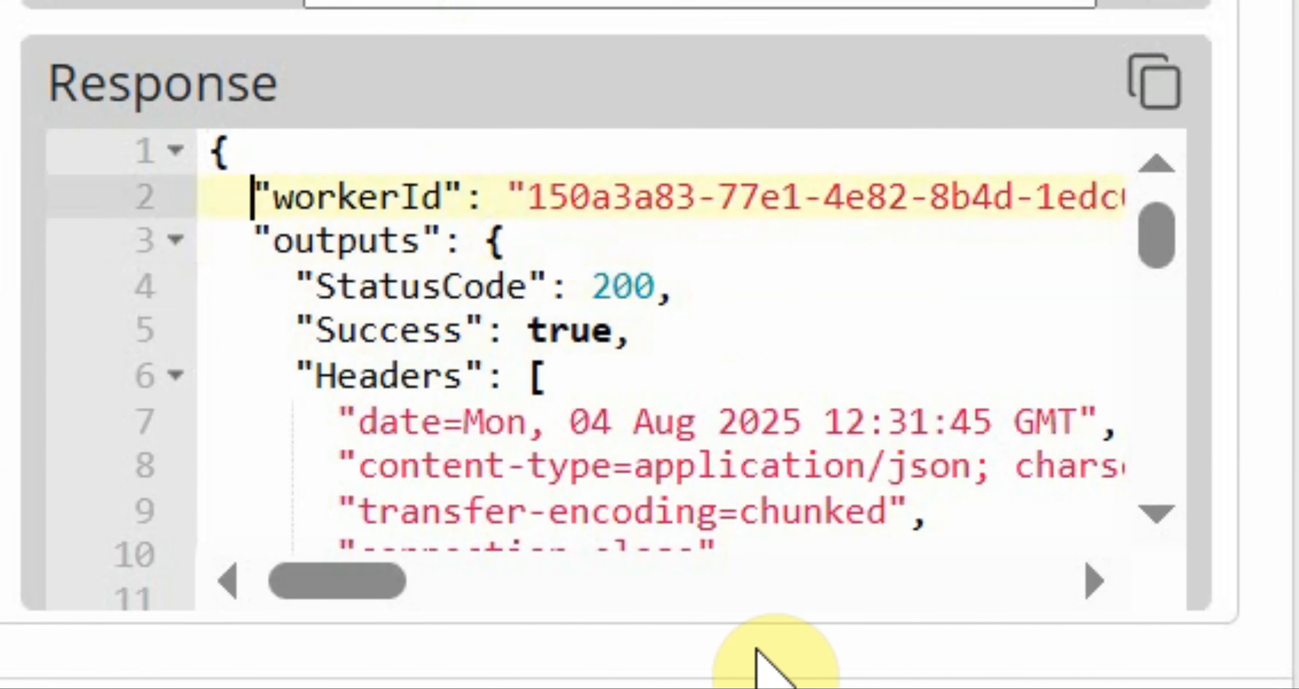
- Read through the test response's status and Headers entries down to the Body object
key(Down)
key(Down)
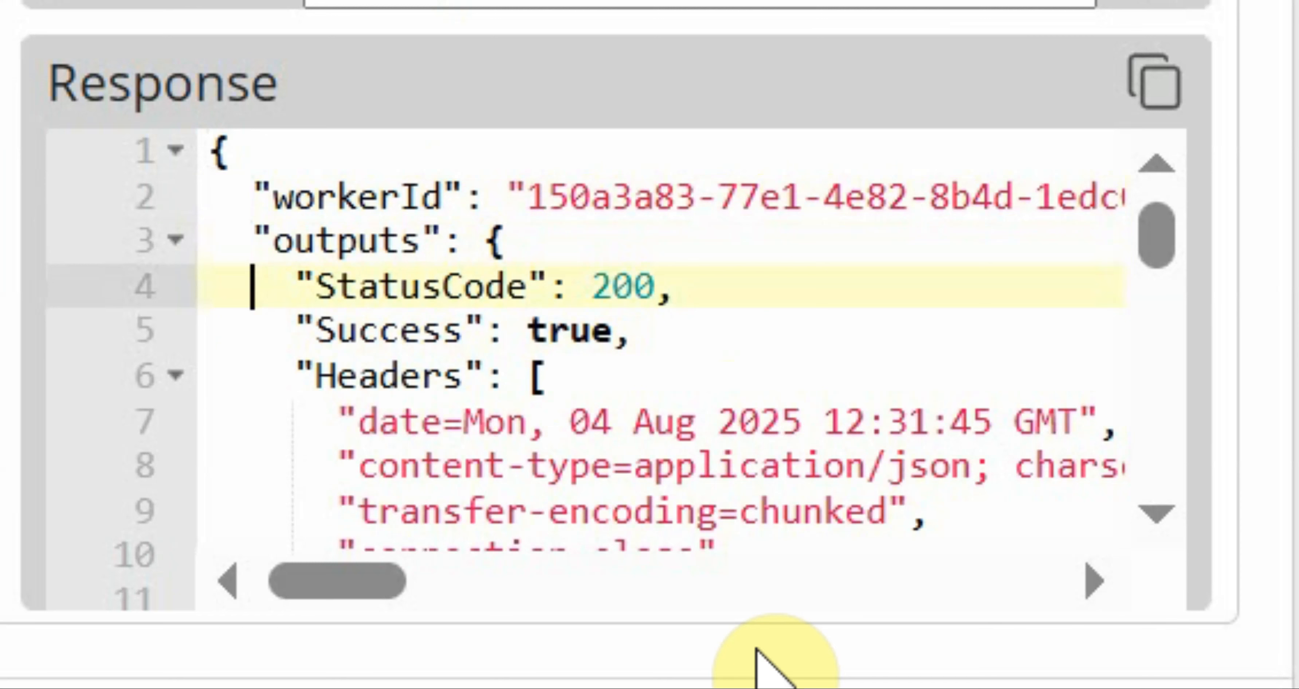
key(Down)
key(Down)
key(Down)
key(Down)
key(Down)
key(Down)
key(Down)
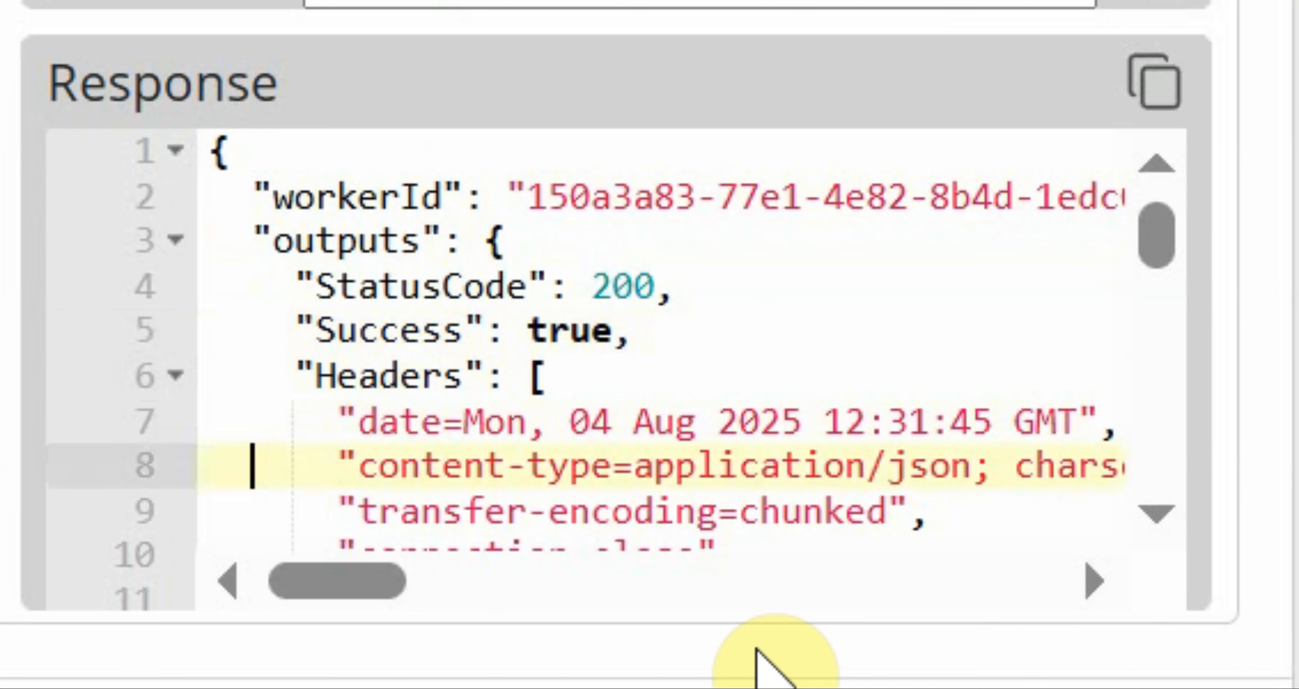
key(Down)
key(Down)
key(Down)
key(Down)
key(Down)
key(Down)
key(Down)
key(Down)
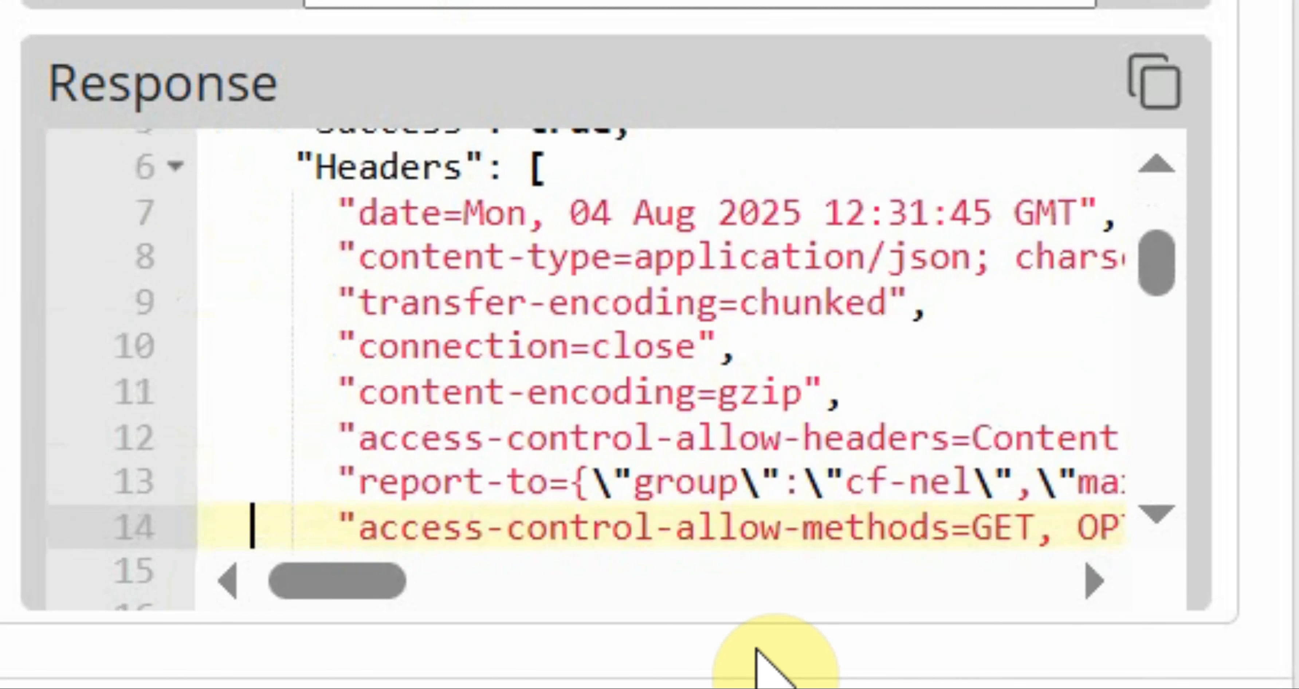
key(Down)
key(Down)
key(Down)
key(Down)
key(Down)
key(Down)
key(Down)
key(Down)
key(Down)
key(Down)
key(Down)
key(Down)
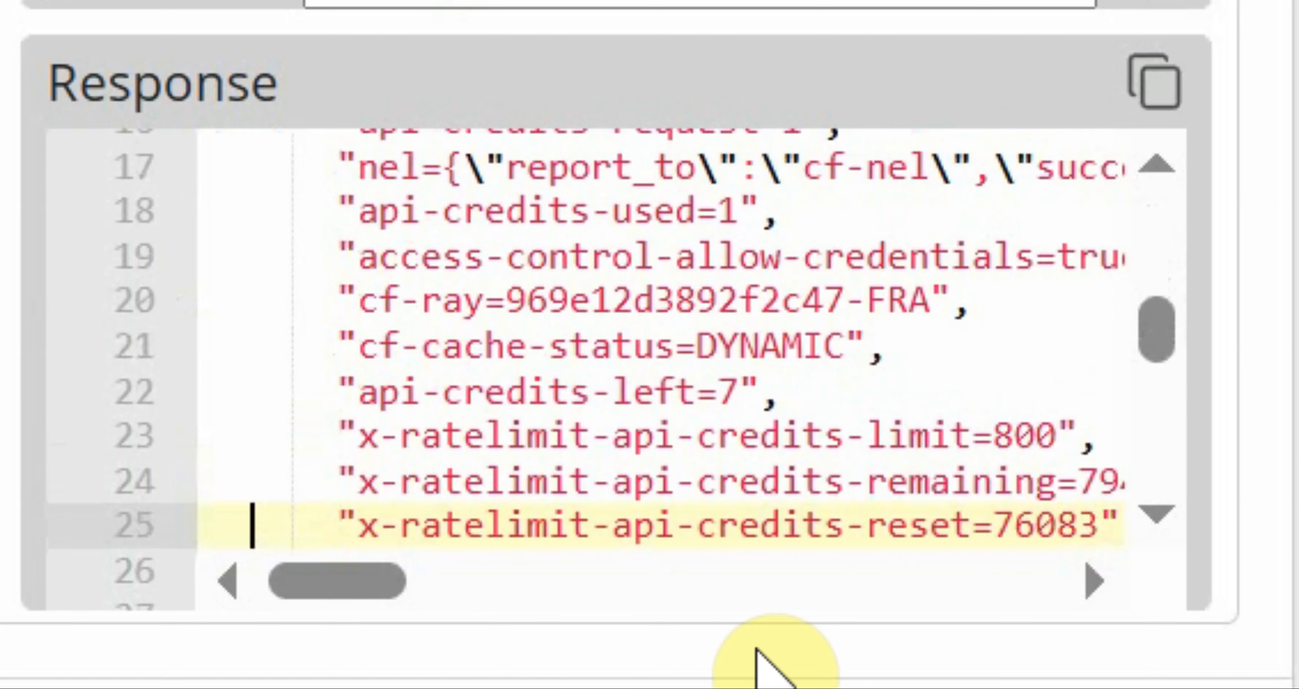
key(Down)
key(Down)
key(Down)
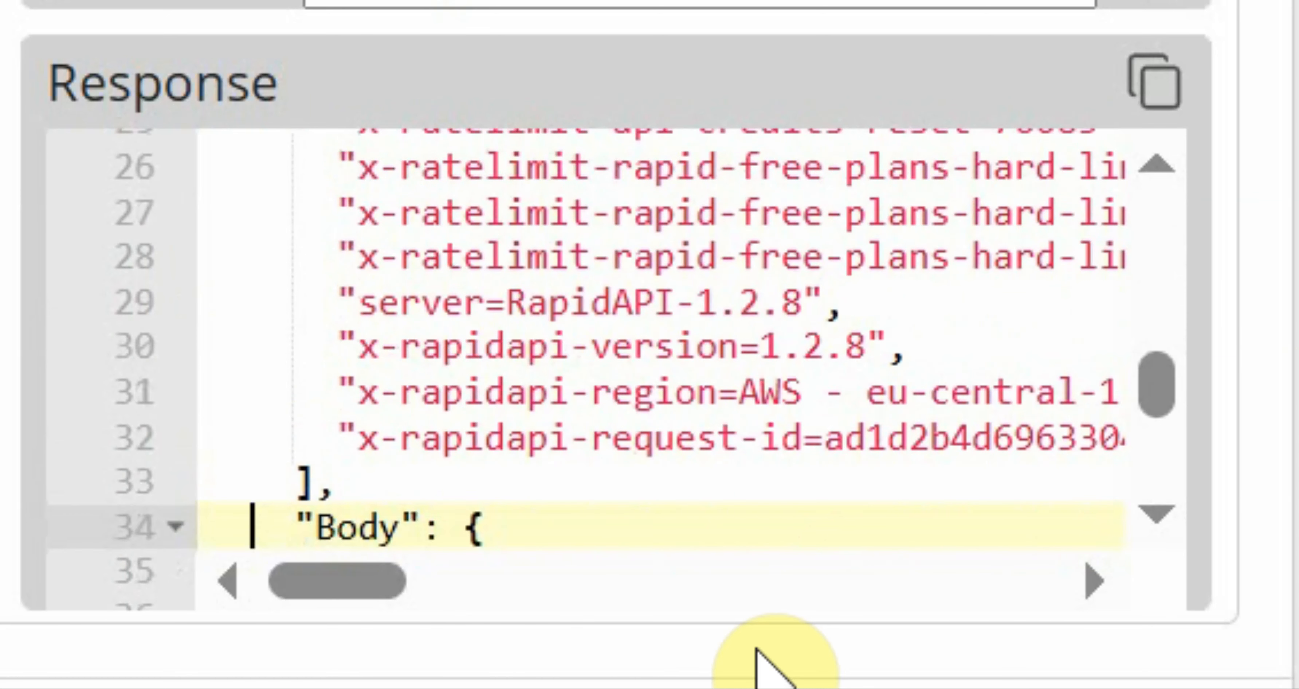
- Locate the symbol and rate entries in the response's Body, select the rate line, and confirm the HTTP request settings
key(Down)
key(Down)
key(Up)
key(Up)
key(Down)
key(Down)
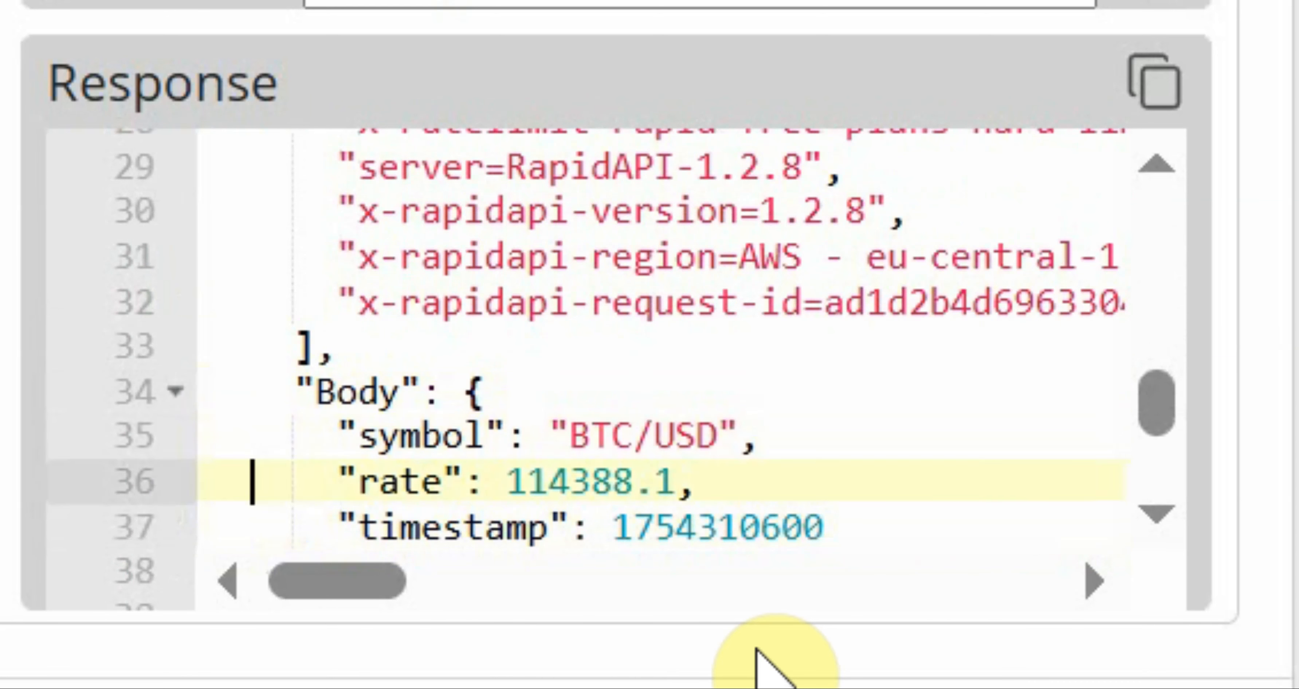
key(Up)
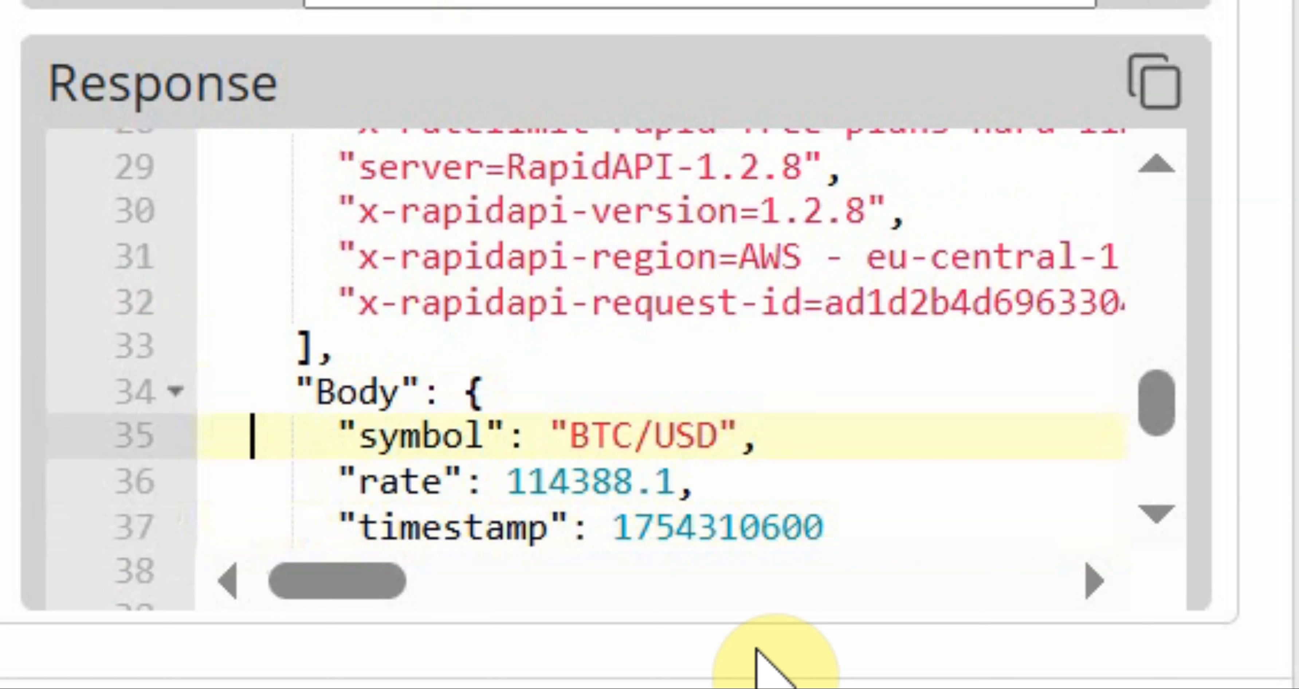
key(Down)
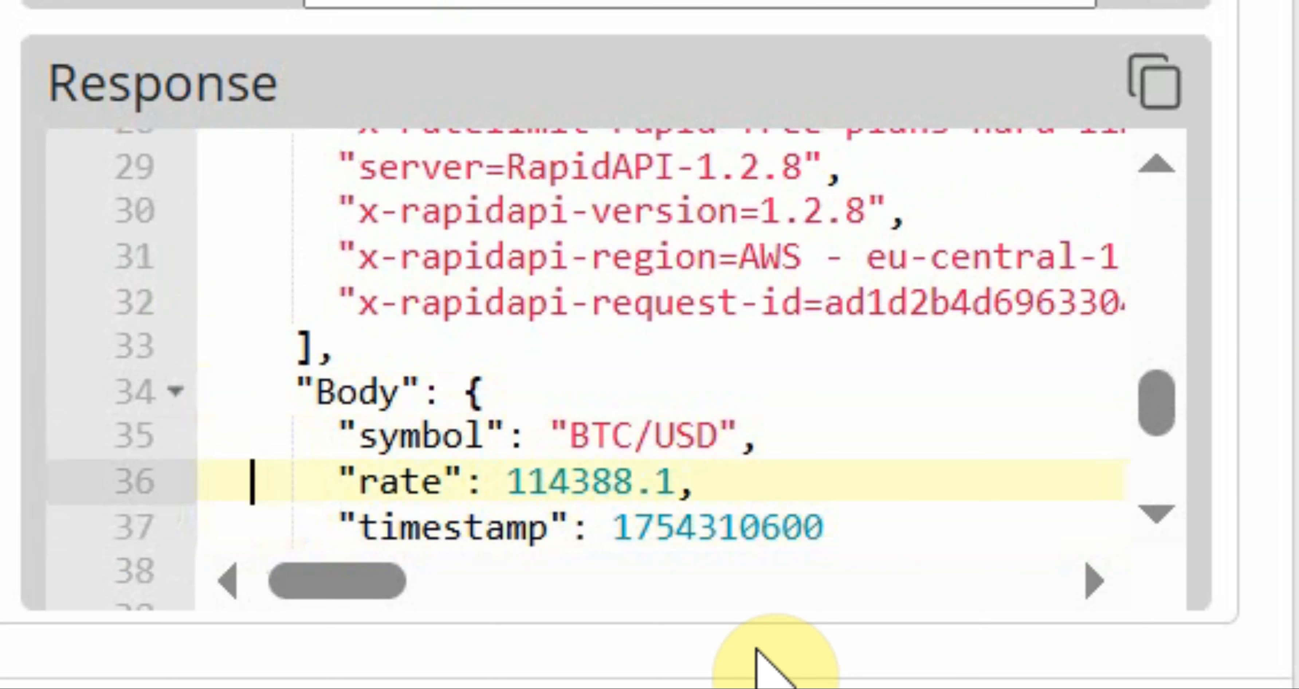
key(Right)
key(Right)
key(Right)
key(Right)
key(Right)
key(Left)
key(shift+Down)
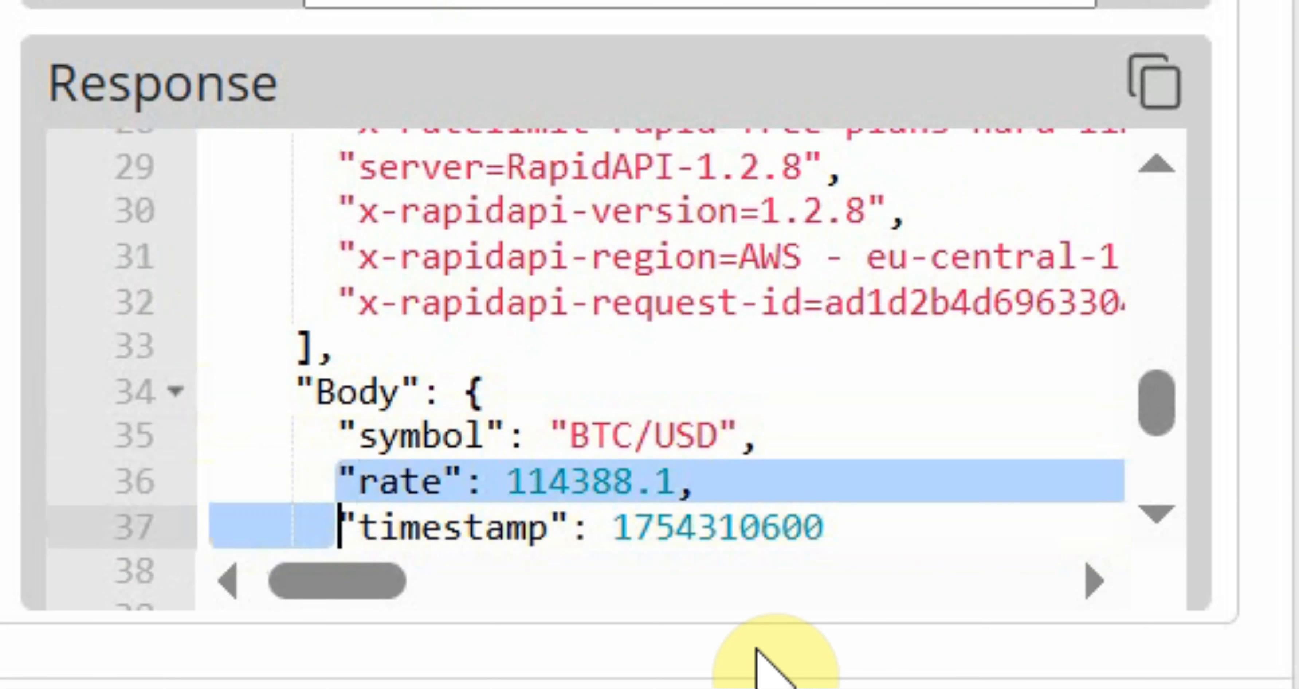
key(shift+Up)
key(shift+End)
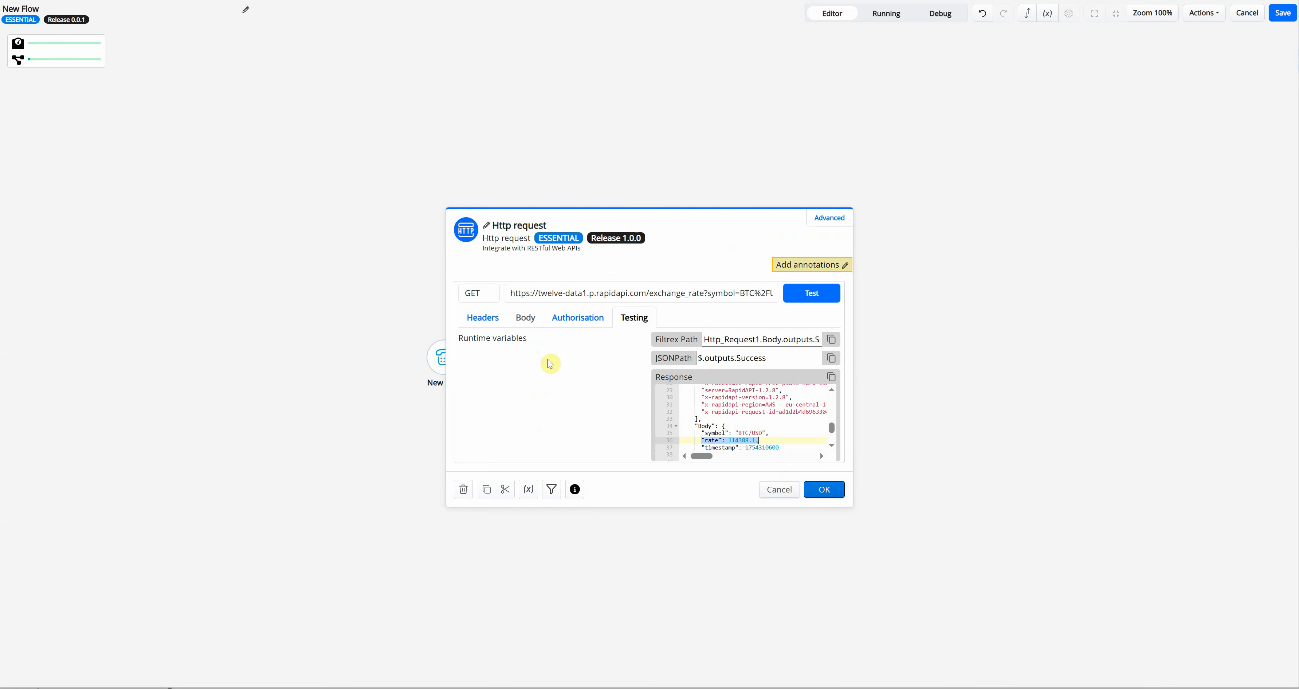
click(824, 490)
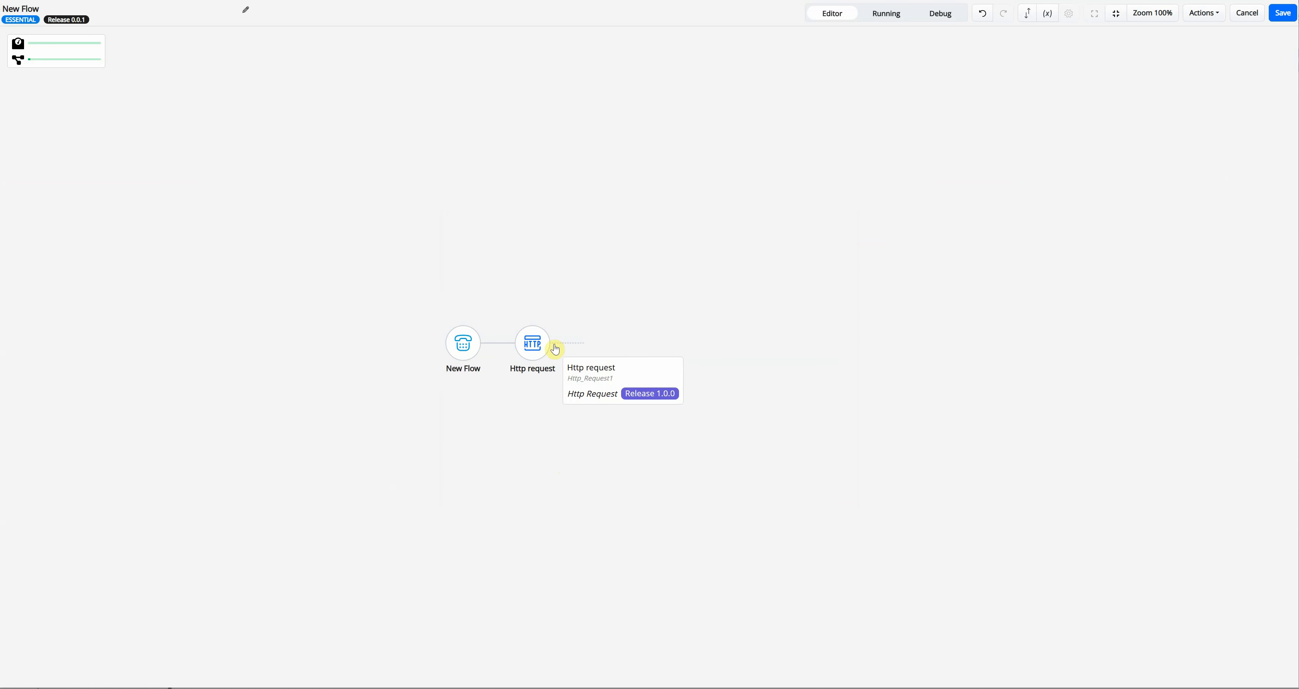
- Create a String variable named BTC_PRICE in the flow's Variable Stack and confirm the stack
click(566, 345)
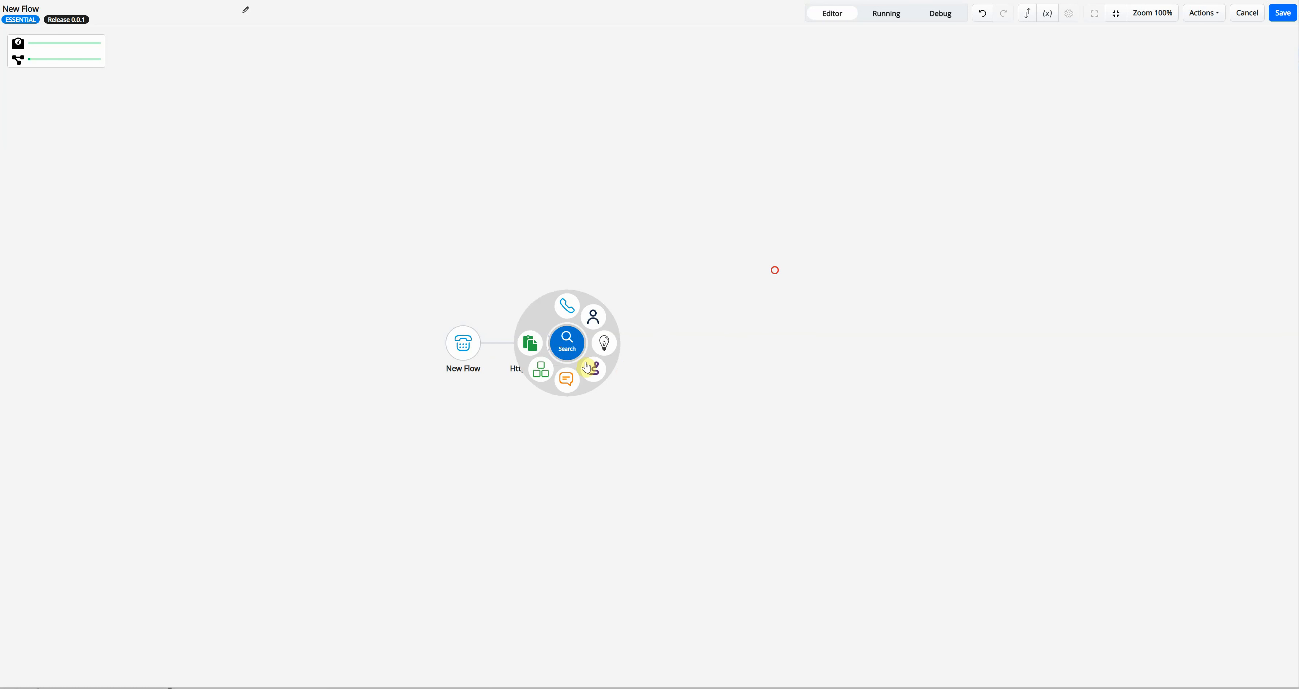
click(566, 336)
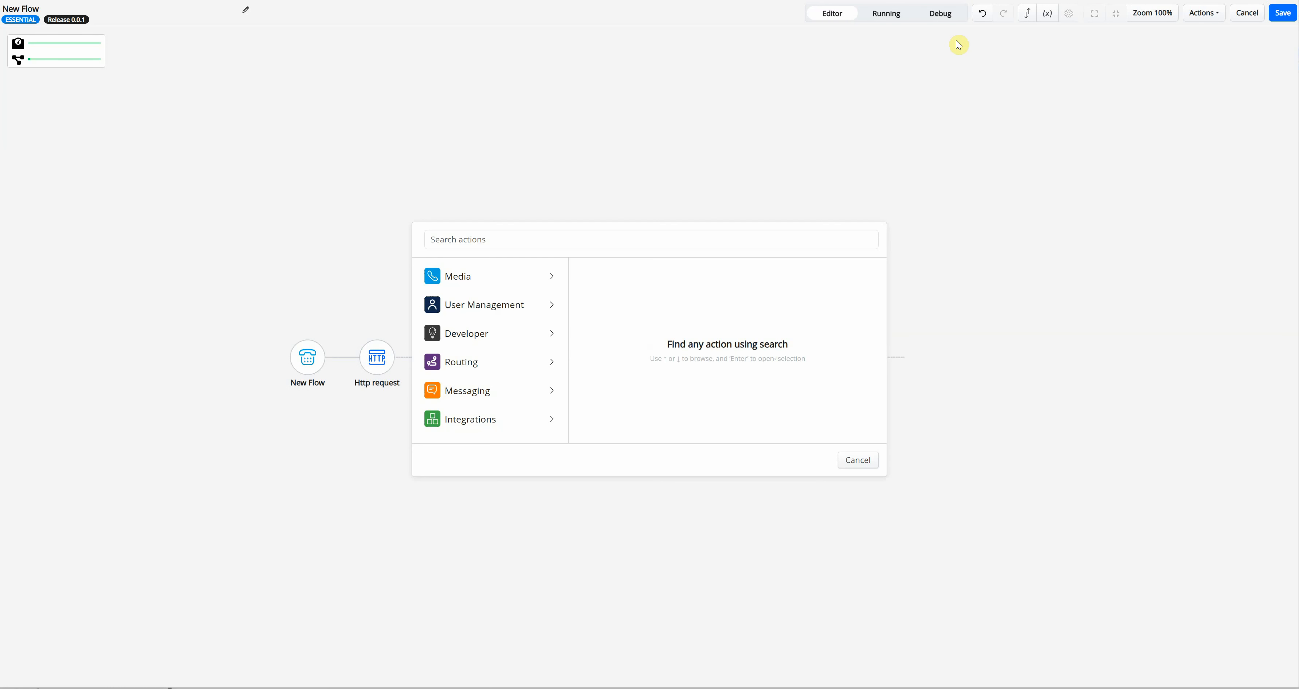
click(1043, 22)
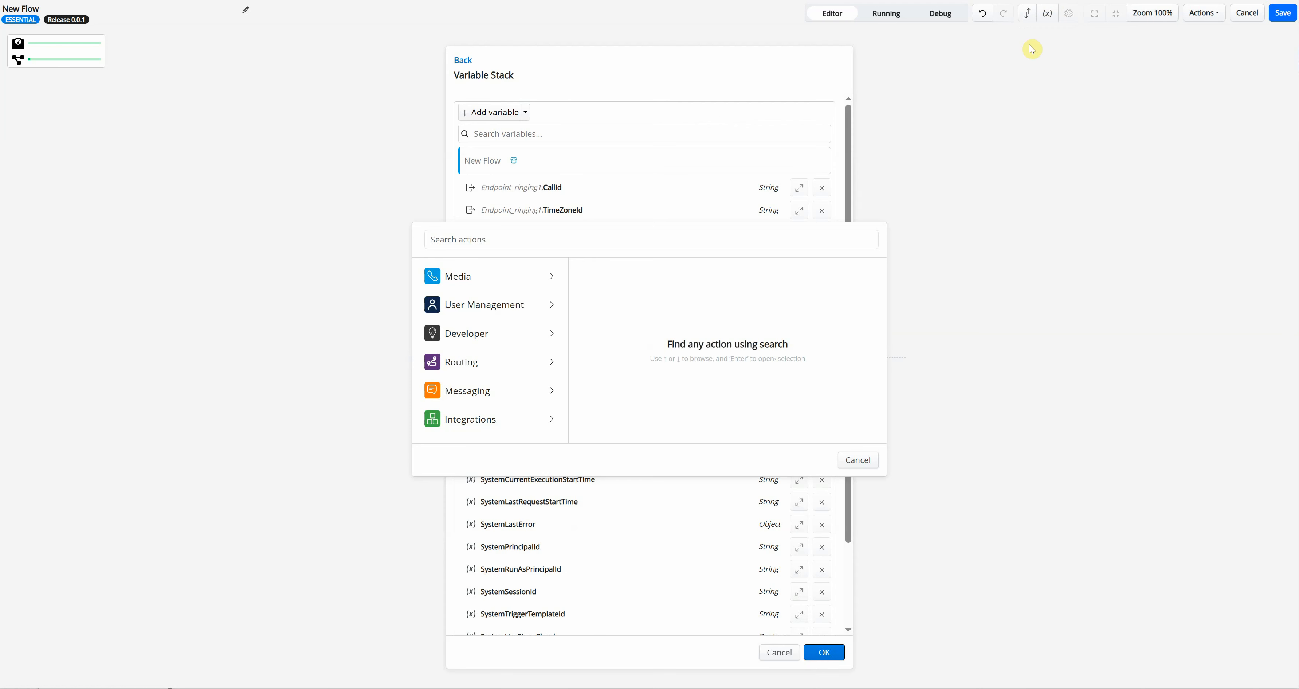
click(866, 464)
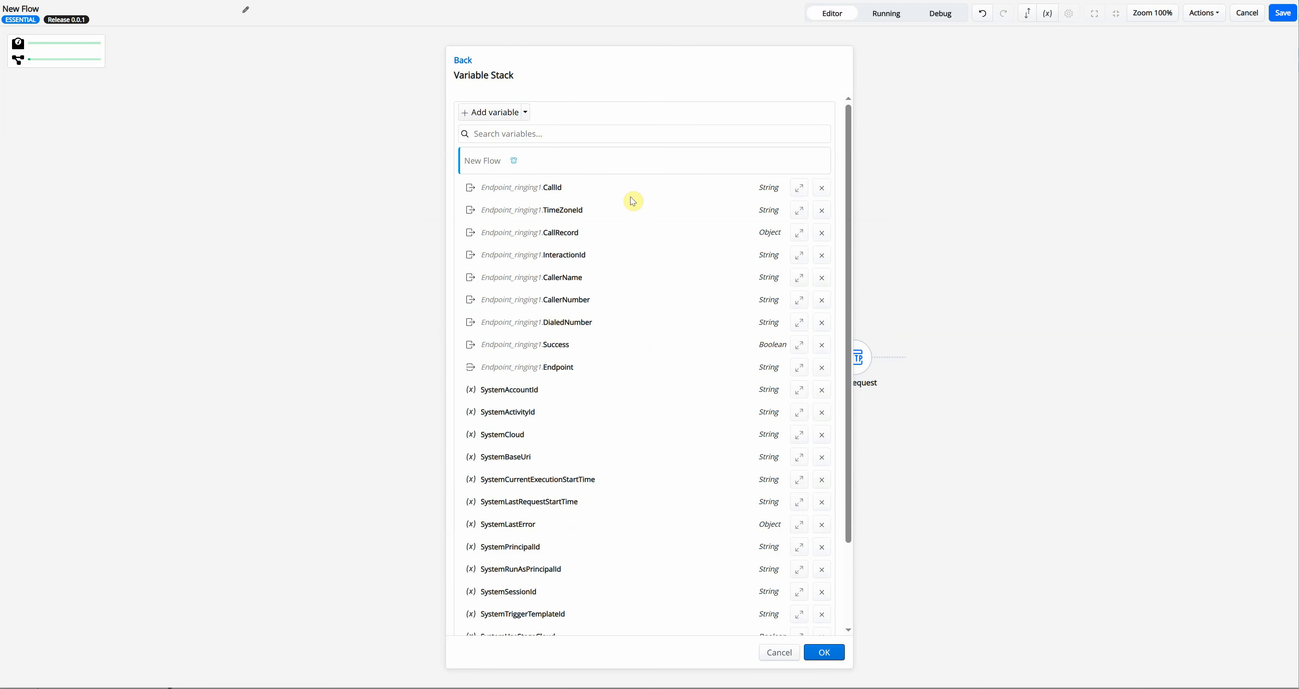
click(495, 115)
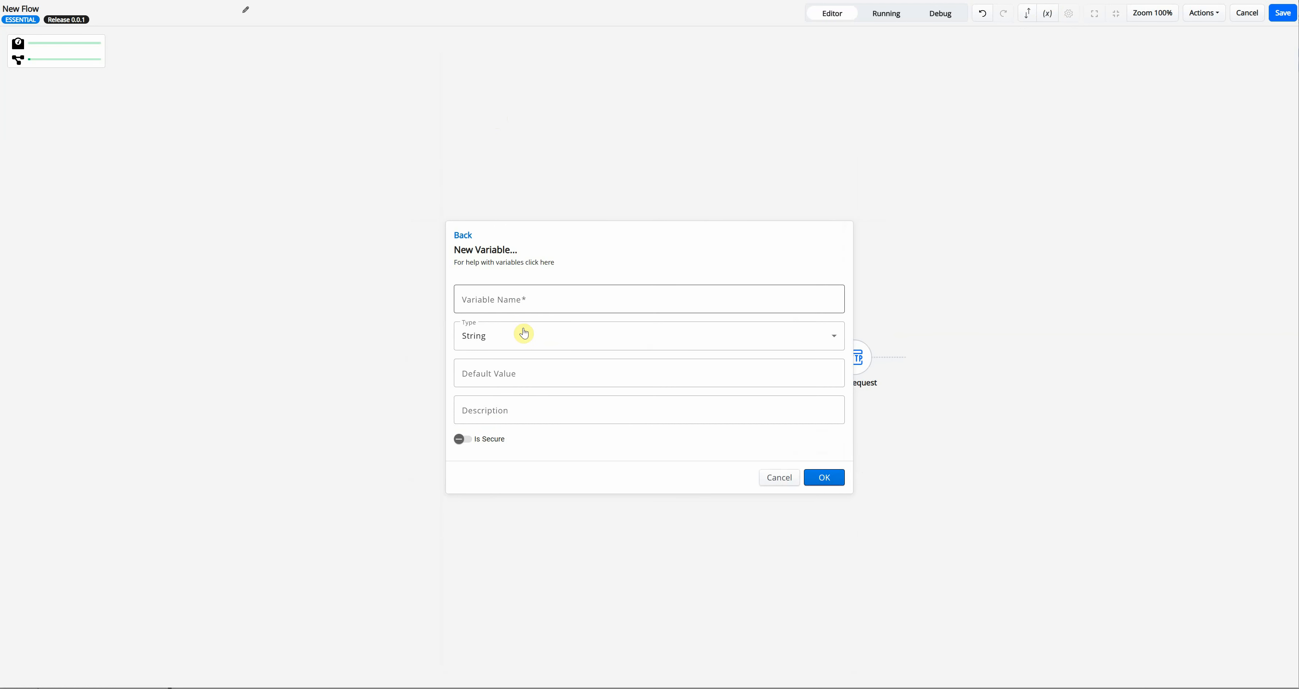
click(527, 297)
text(BTC_PRICE)
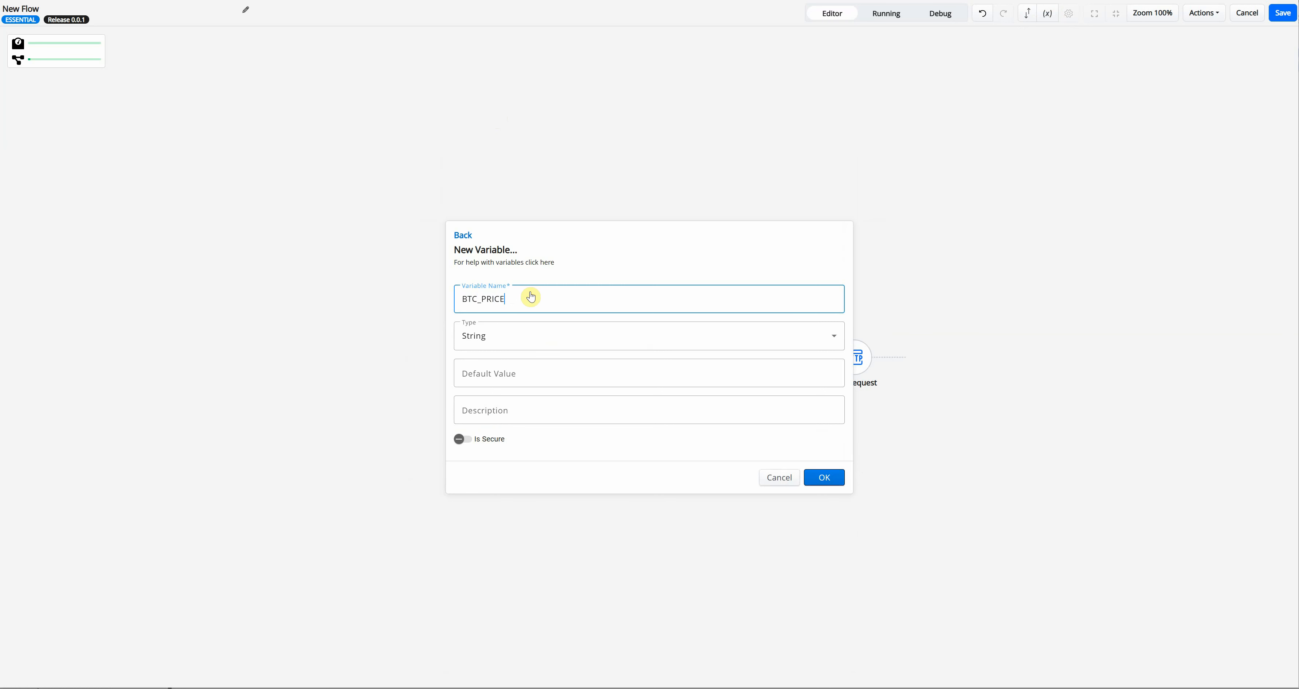
click(607, 333)
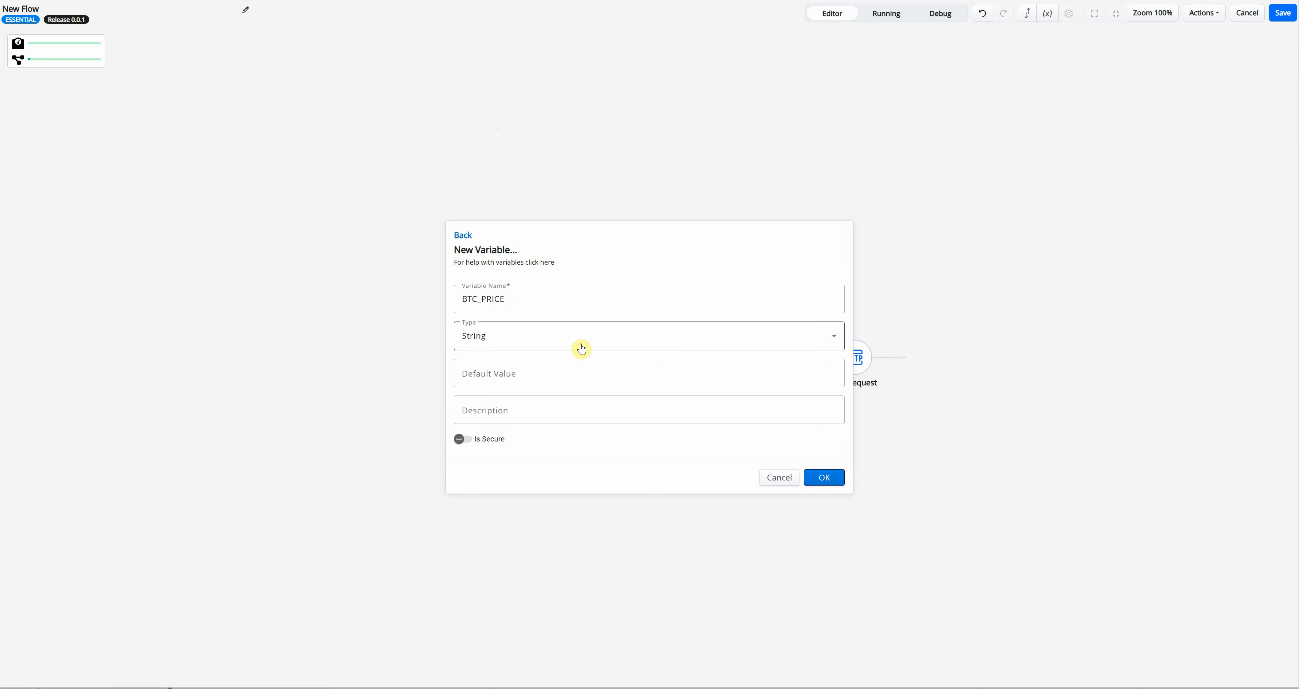
click(824, 477)
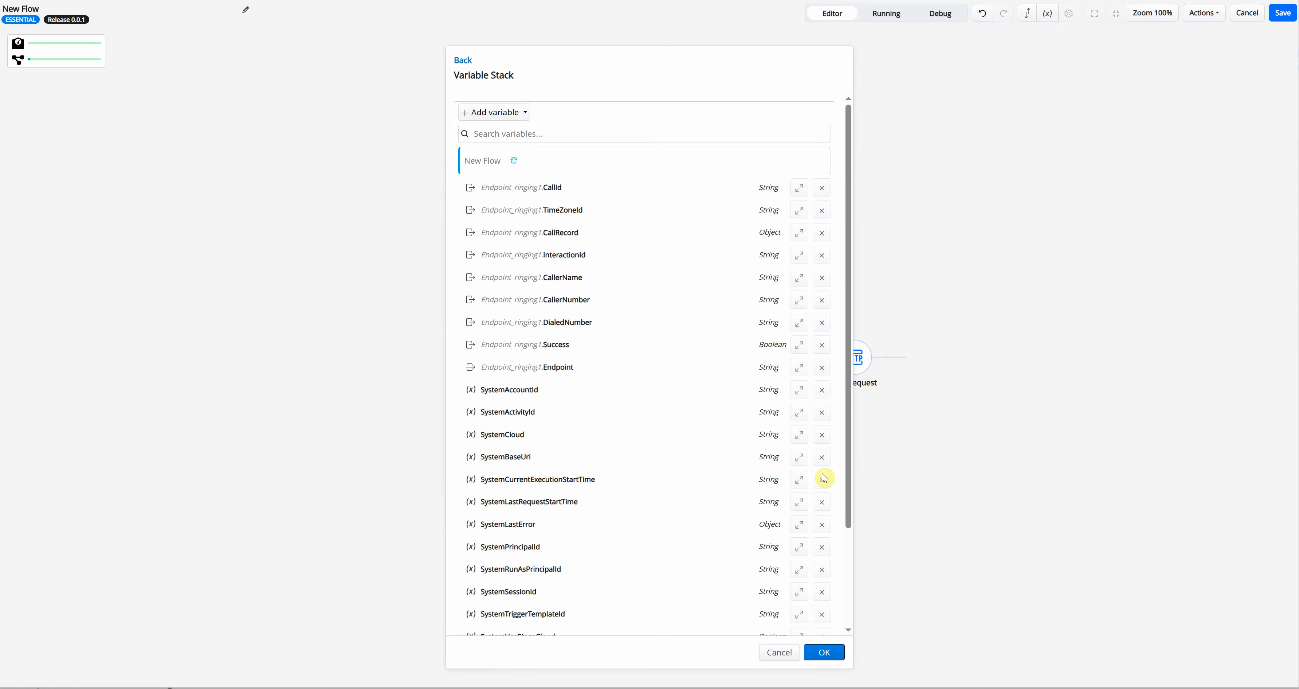
click(824, 651)
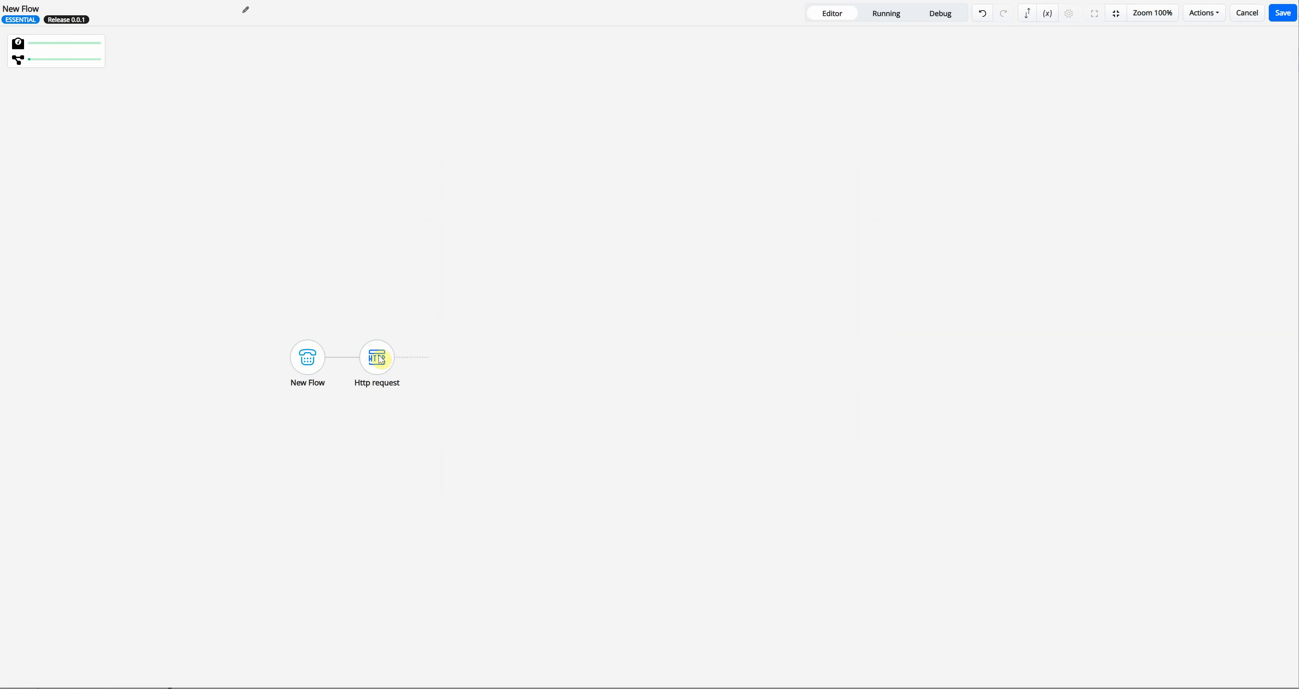
- Append a Set variables action after the HTTP request and add a setting for BTC_PRICE
click(409, 357)
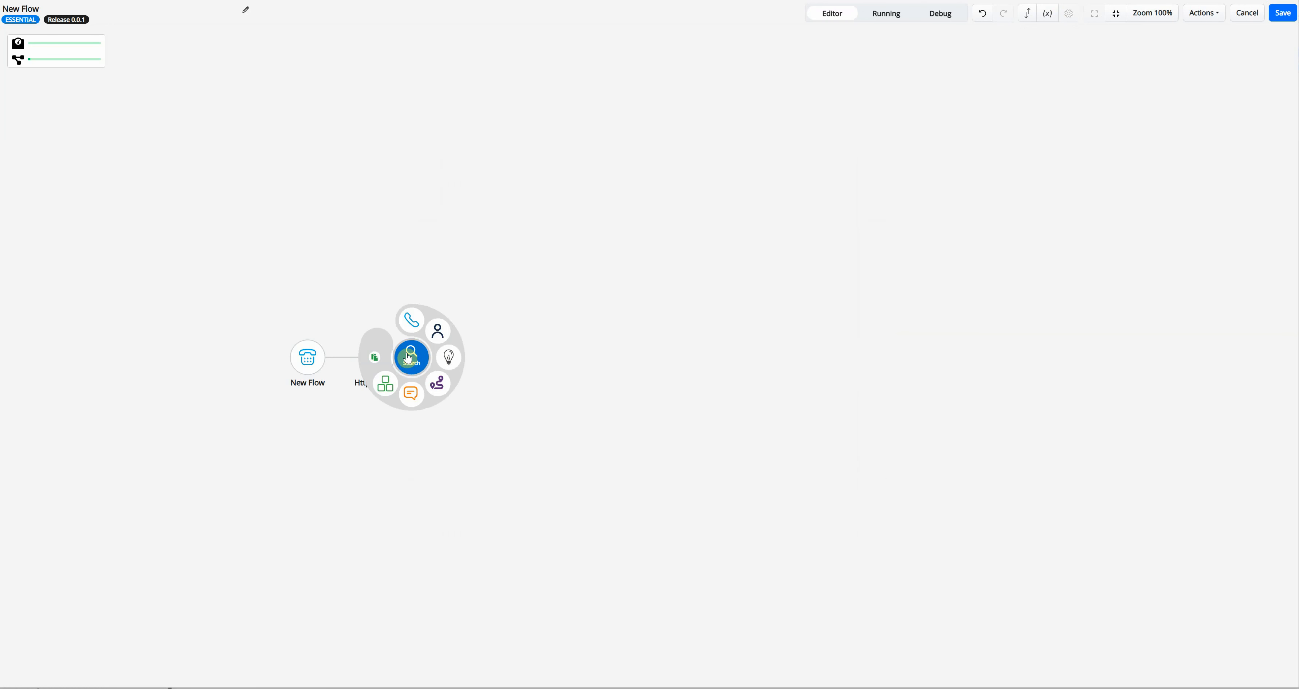
click(449, 356)
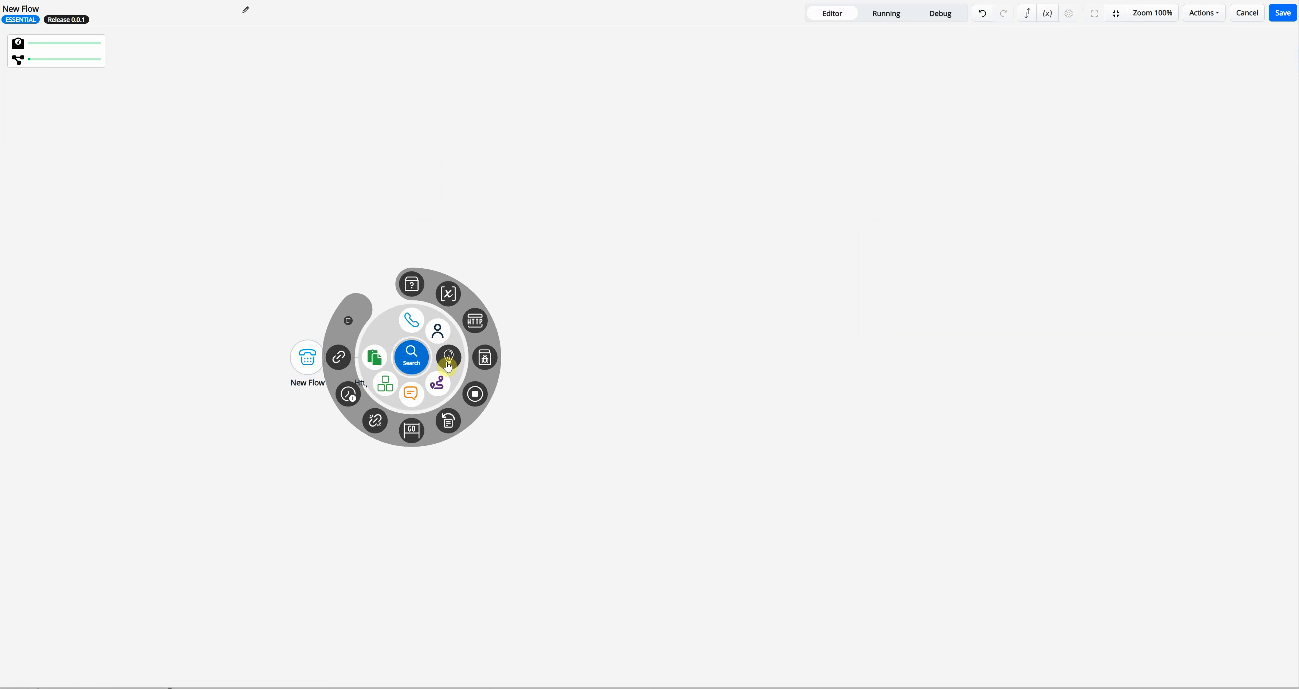
click(449, 296)
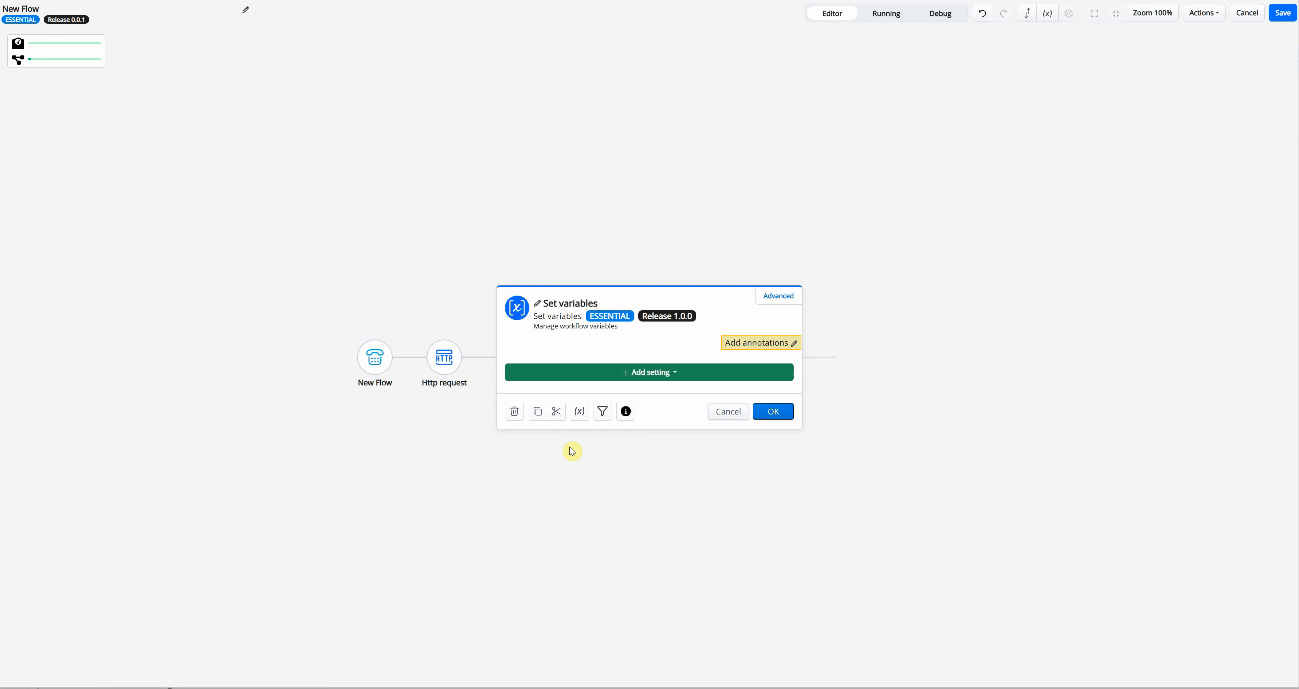
click(657, 377)
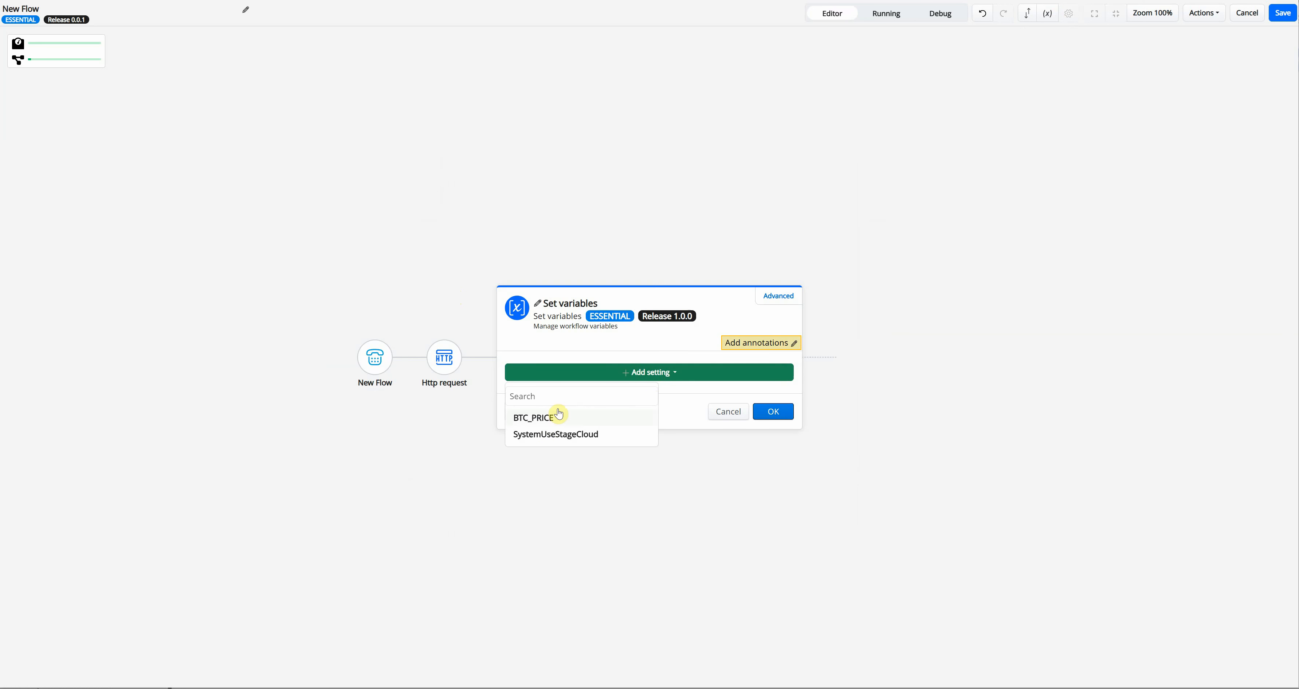
click(550, 417)
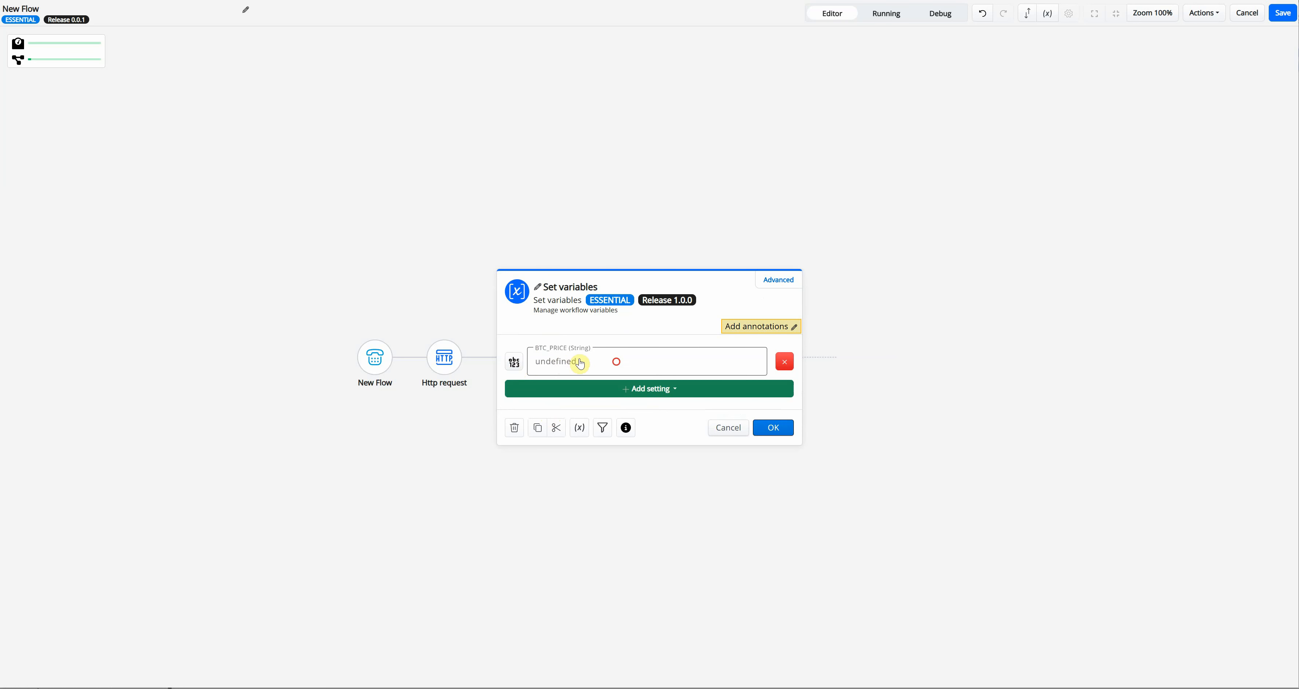
- Set BTC_PRICE to {{Http_request1.Body.Rate}} and confirm the Set variables action
click(615, 361)
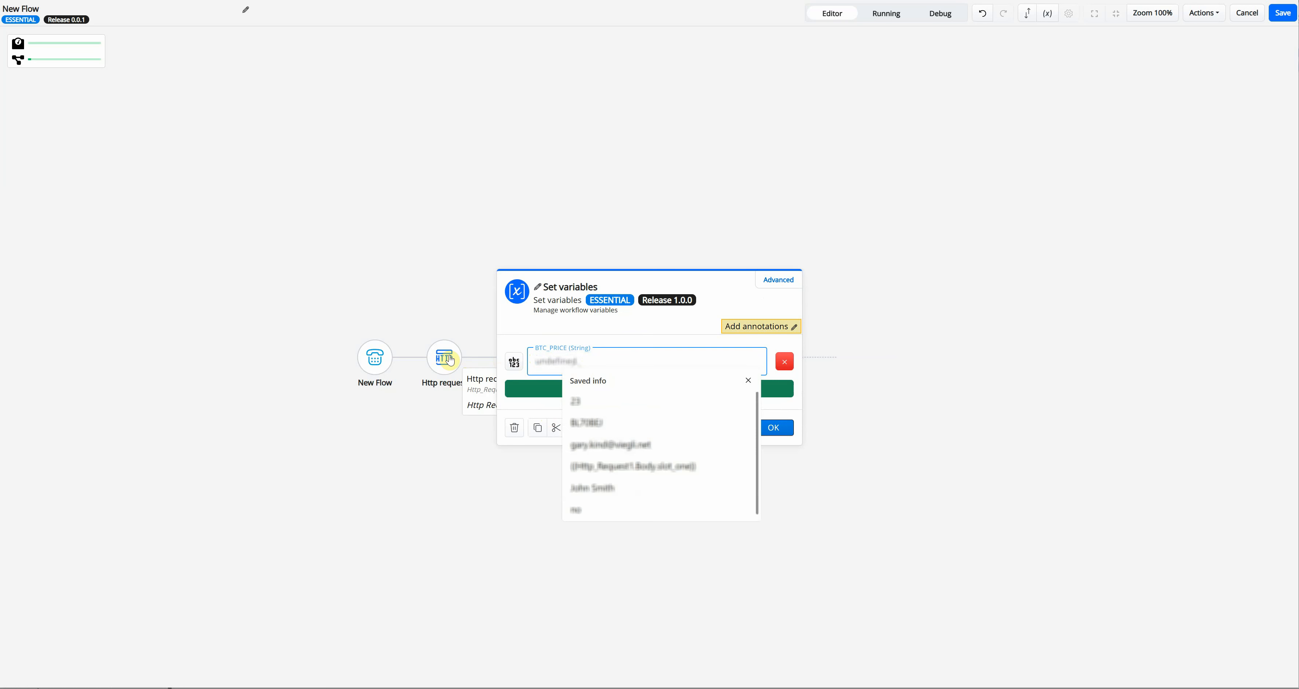
text(Http_request1.Body.Rate)
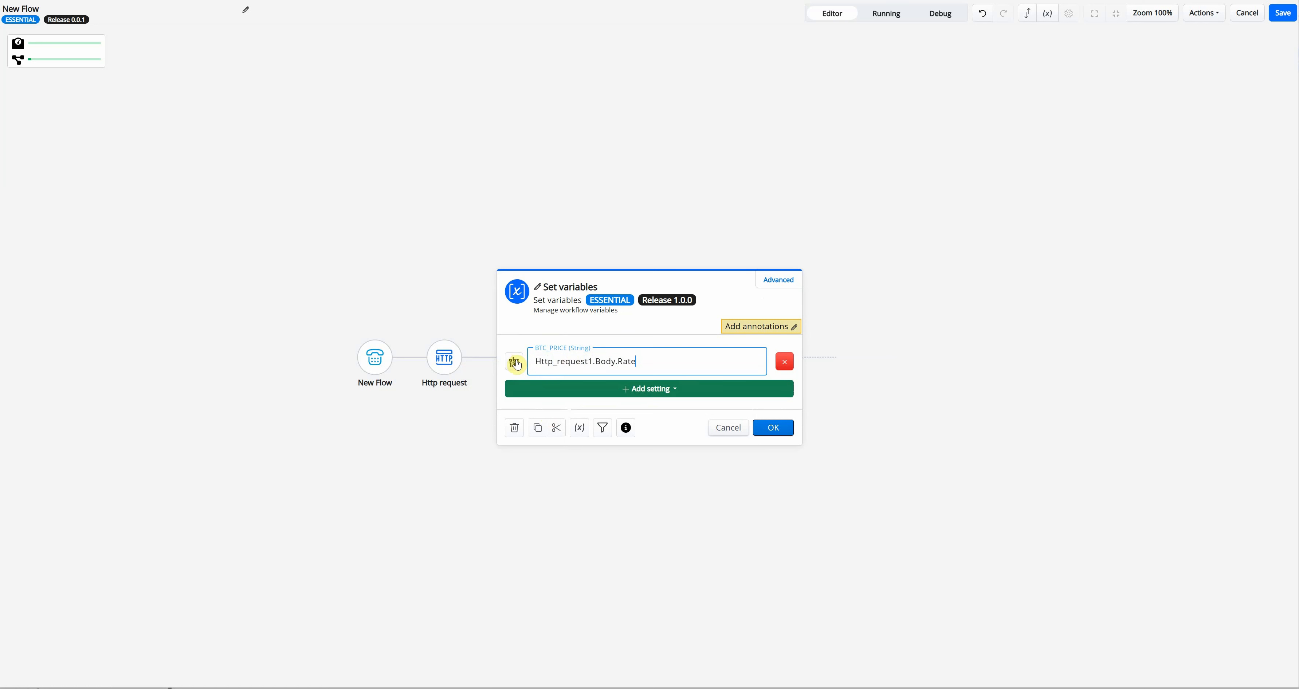
text({{)
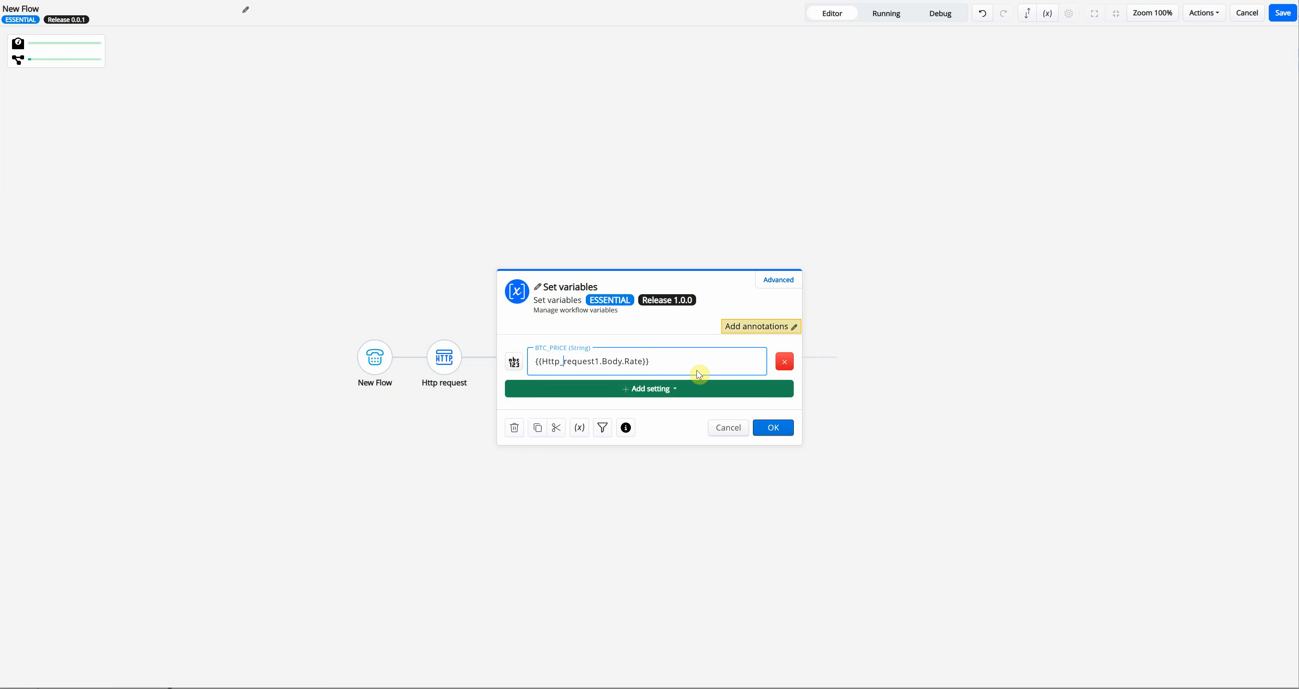
click(769, 428)
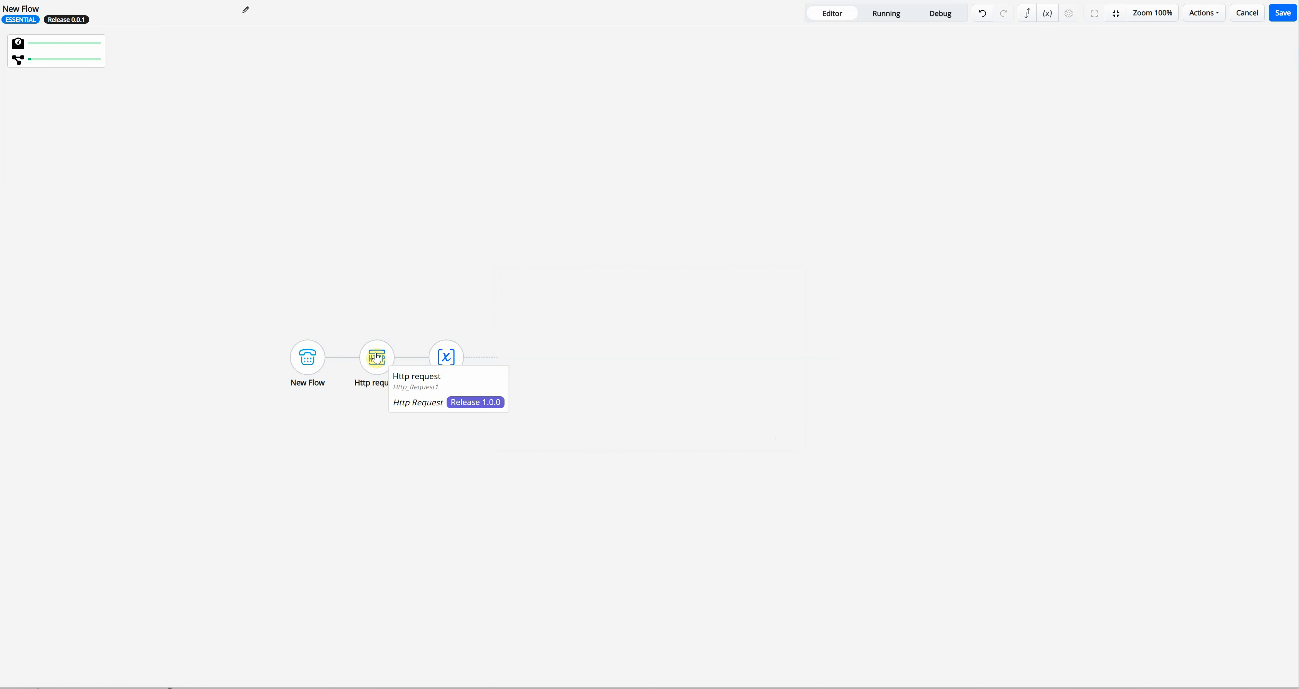
- Check the HTTP request's ID in its advanced settings, then close the request
click(377, 357)
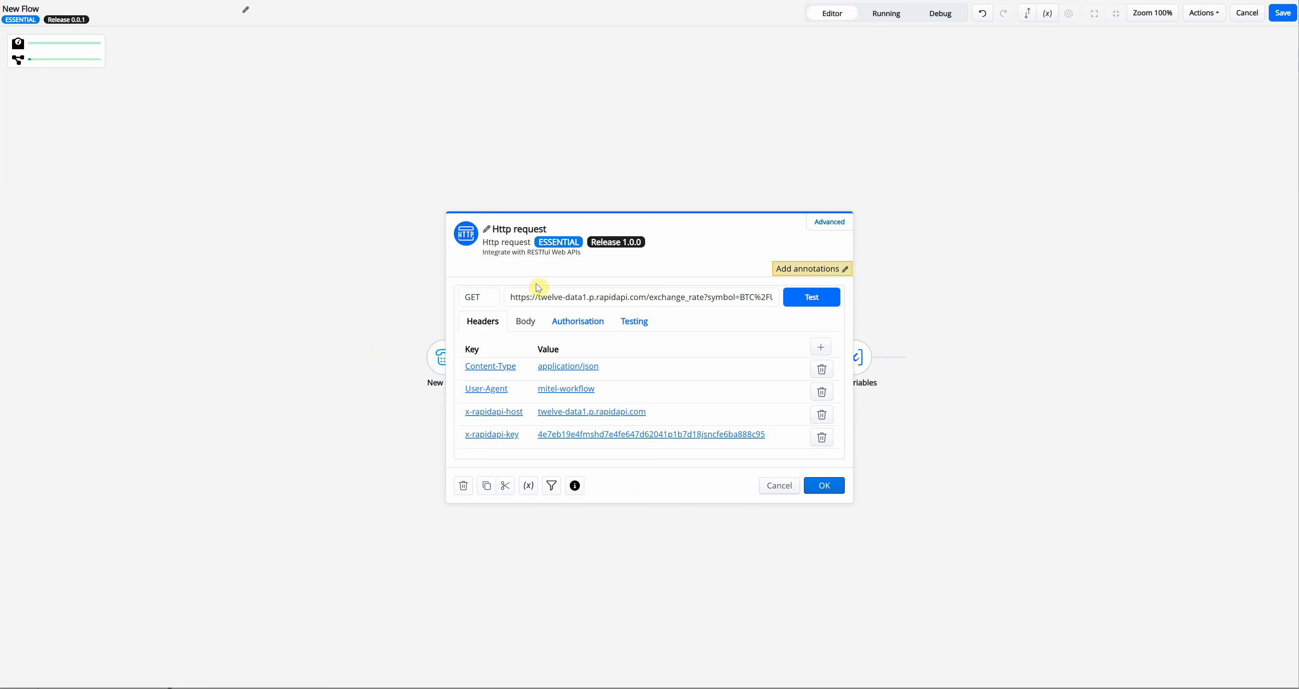
click(828, 223)
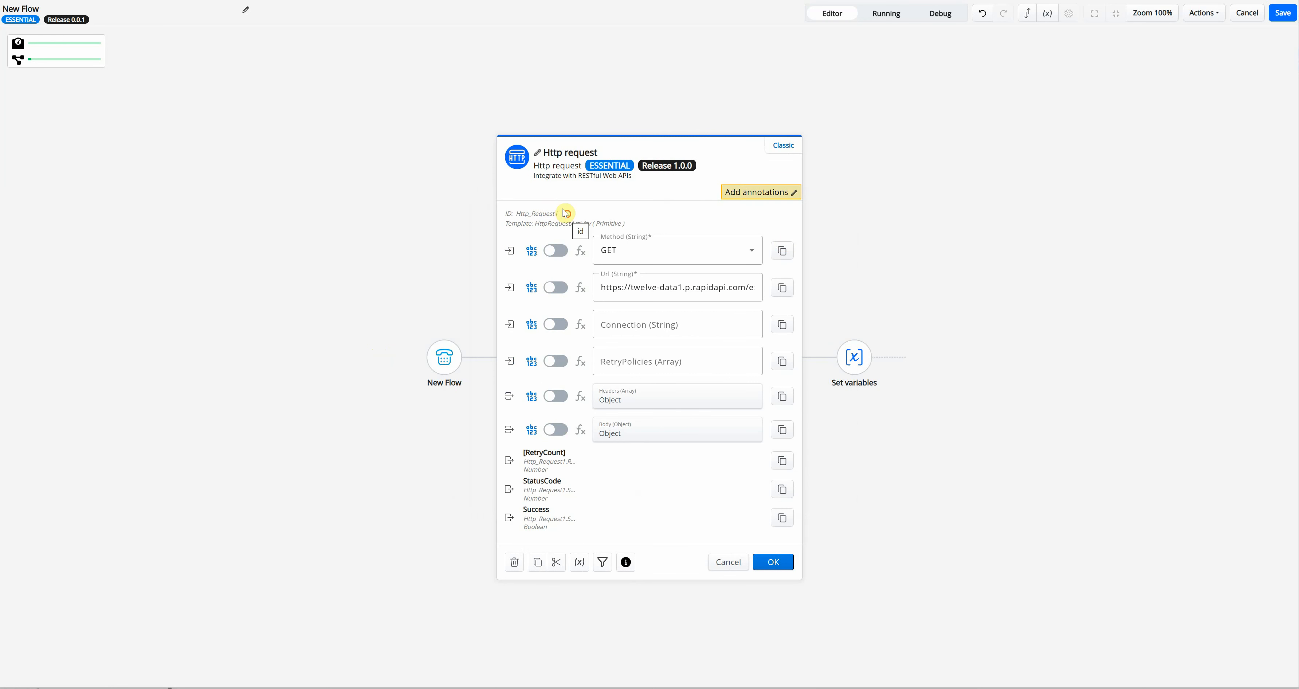
double_click(528, 213)
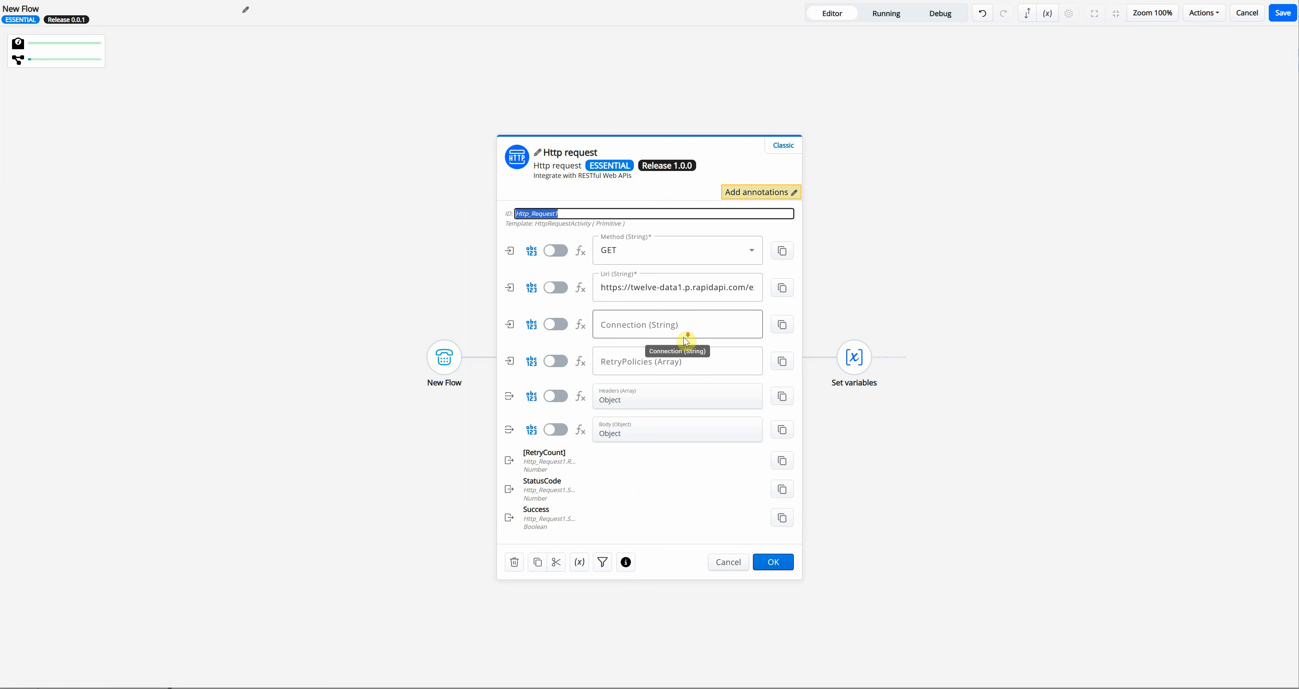
click(722, 561)
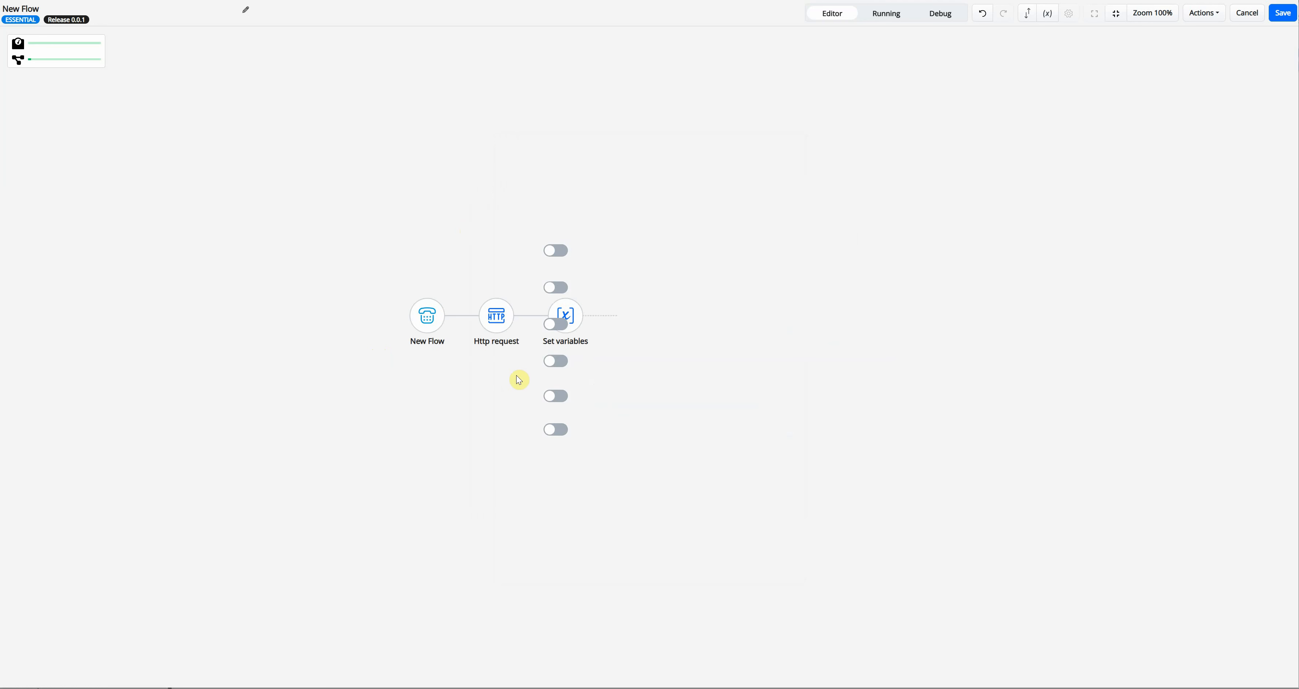
- Correct the BTC_PRICE value in the Set variables action to {{Http_Request1.Body.Rate}} and confirm the action
click(457, 359)
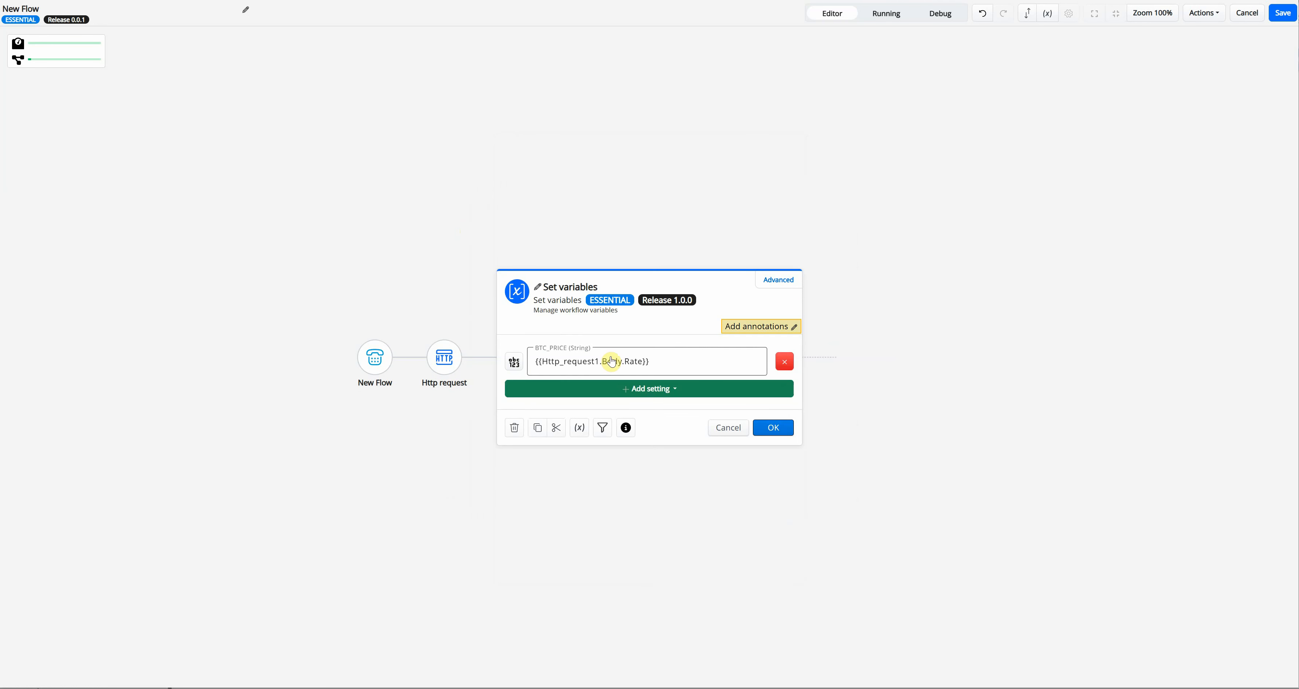
click(603, 361)
key(Left)
key(ctrl+shift+Left)
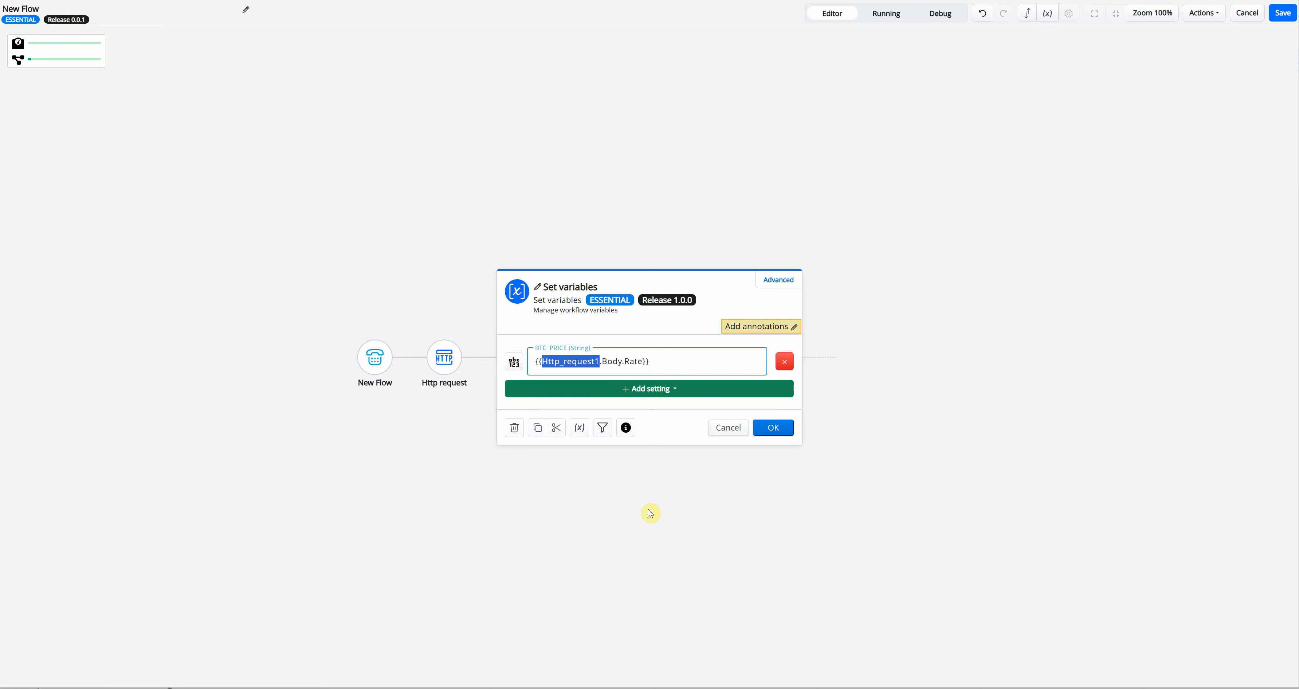
text(Http_Request1)
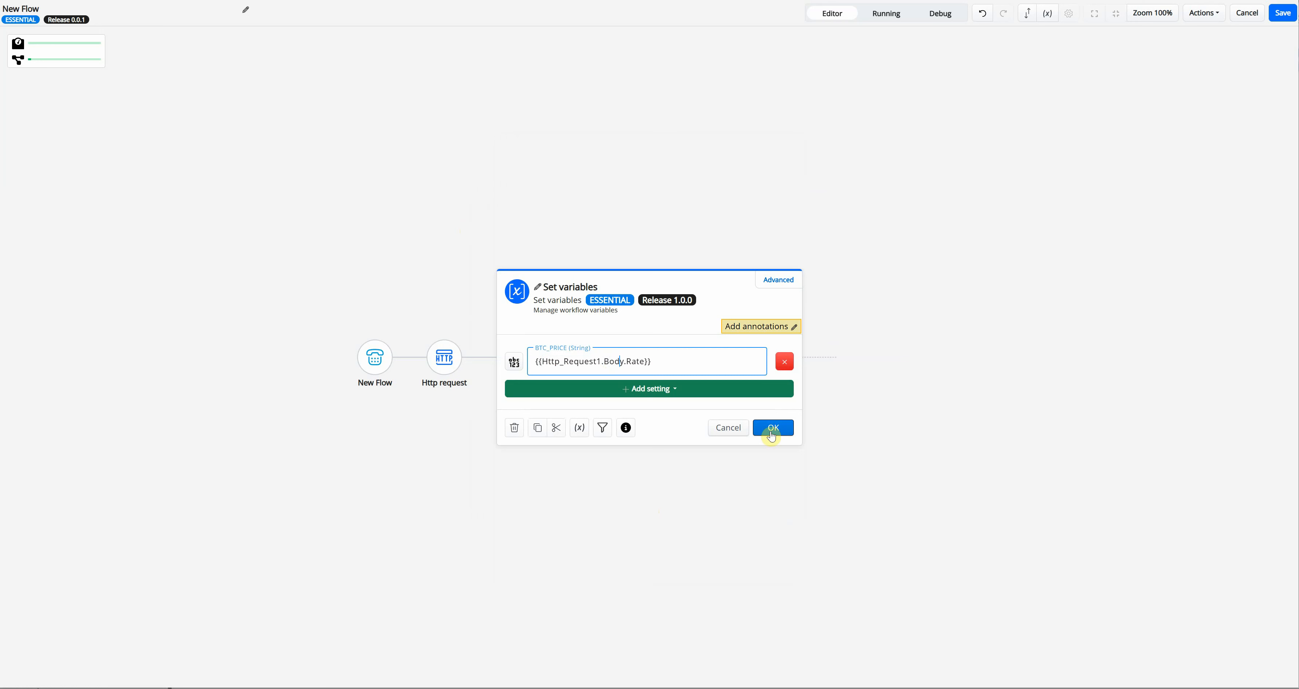
click(784, 434)
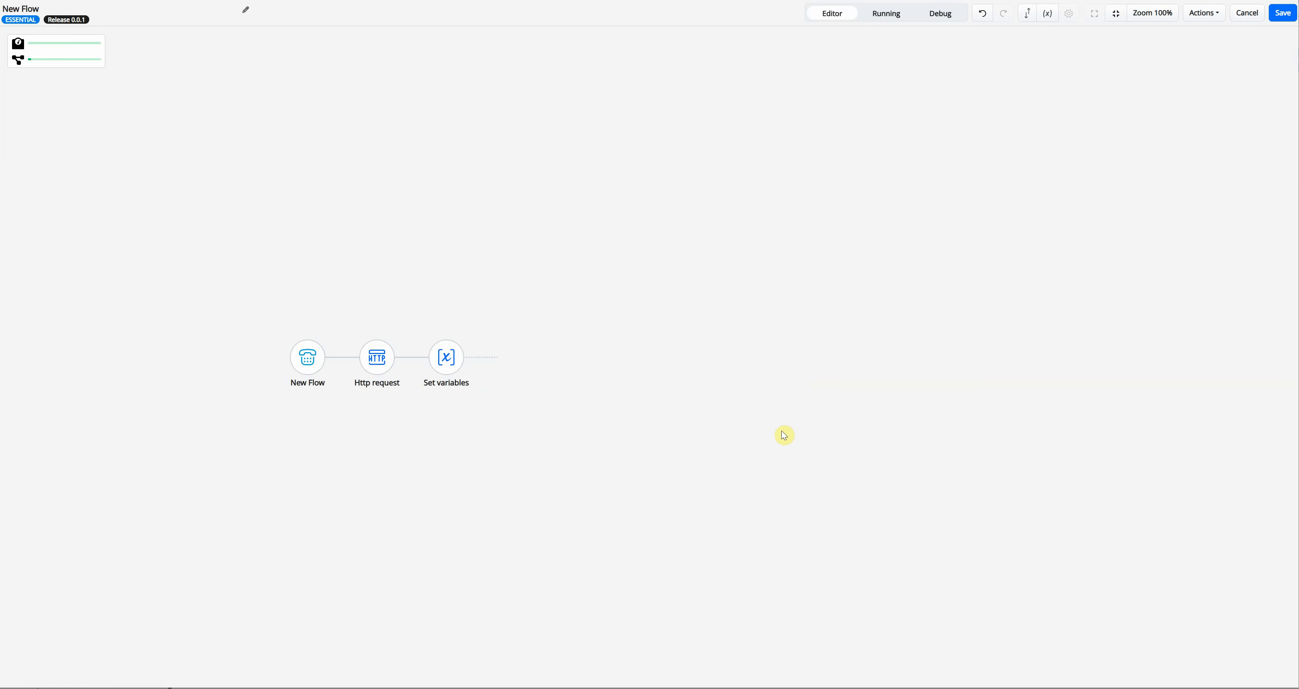
- Test the HTTP request, examine the response for the exact spelling of the rate field under Body, and close the request
click(379, 361)
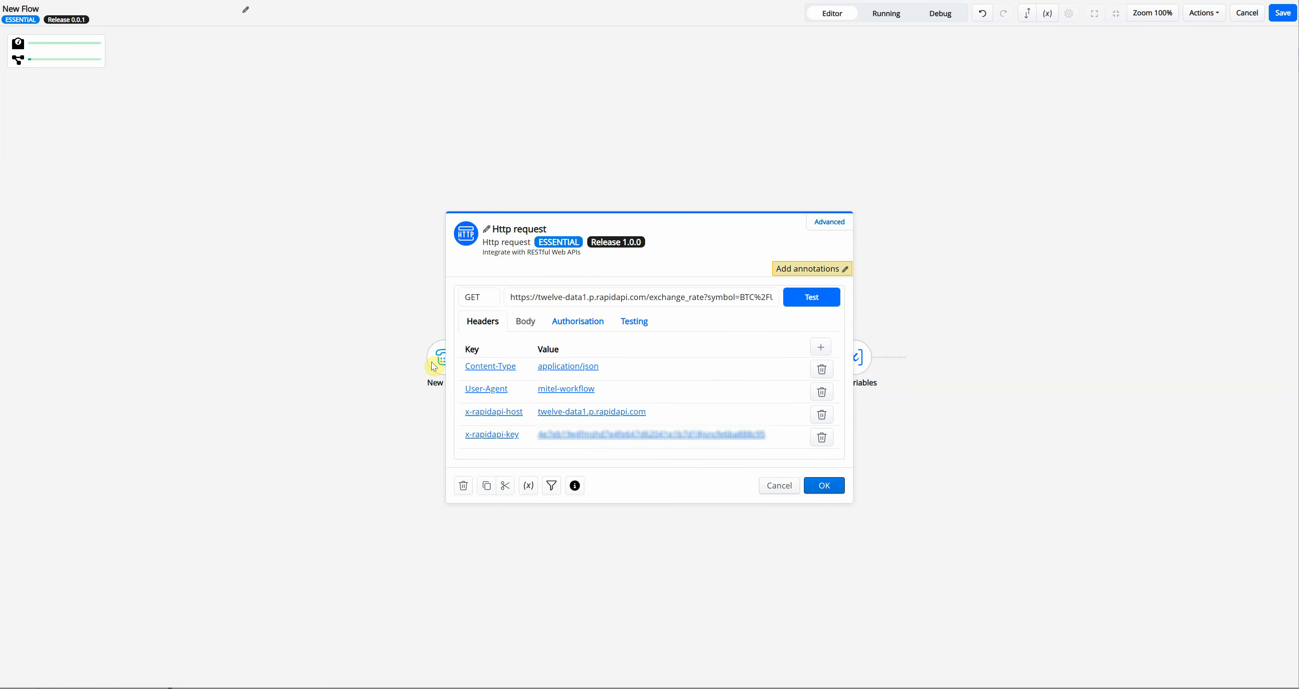
click(812, 294)
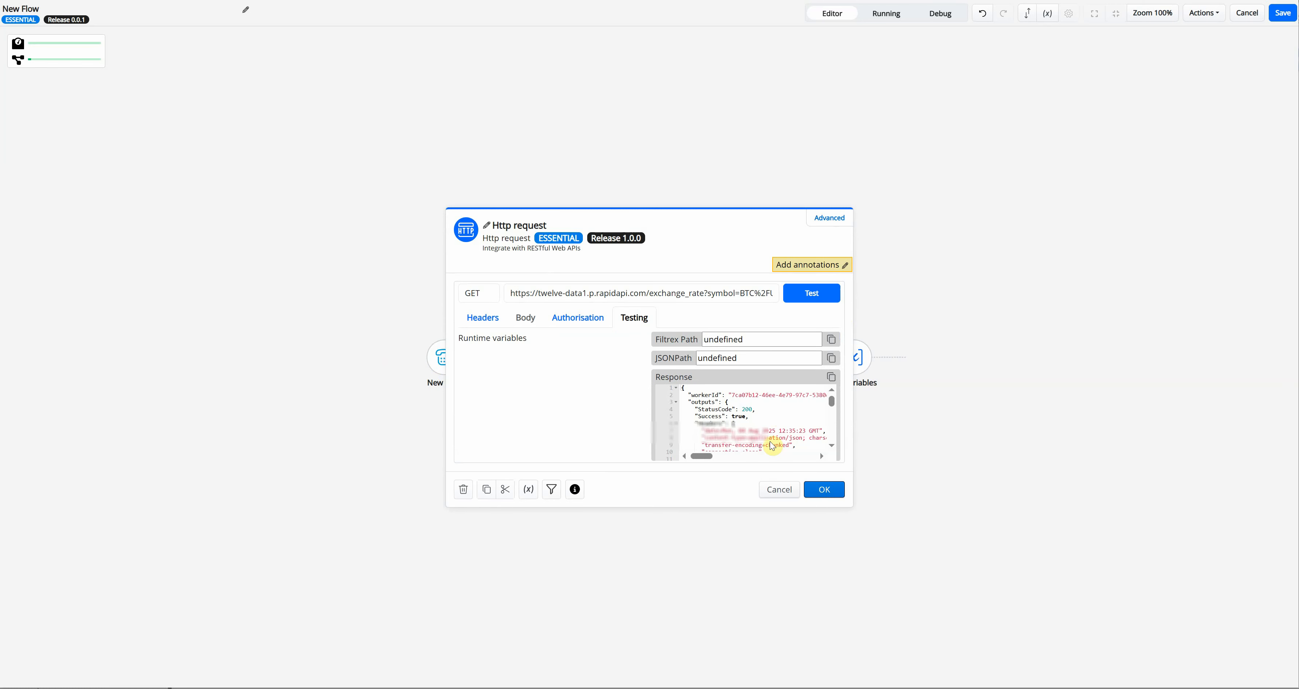
click(771, 430)
scroll(771, 433, down, 2)
scroll(771, 432, down, 4)
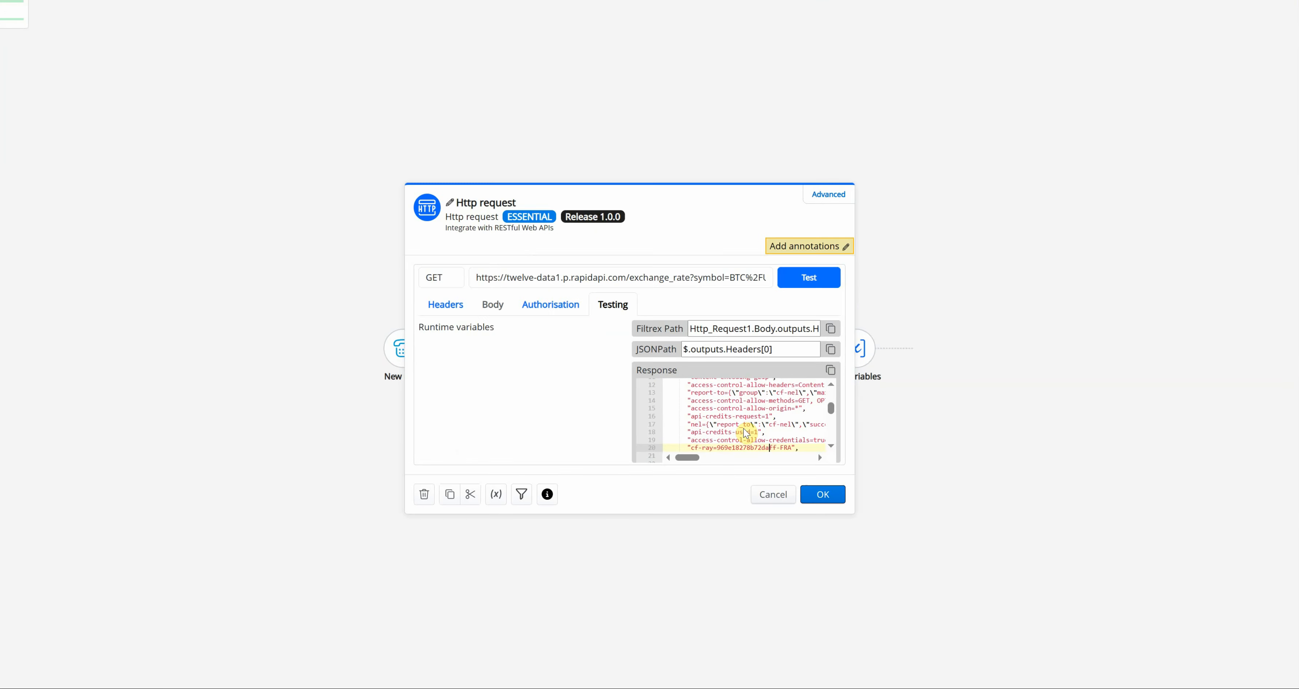
key(Down)
key(Down)
key(Down)
key(Down)
key(Down)
key(Down)
key(Down)
key(Down)
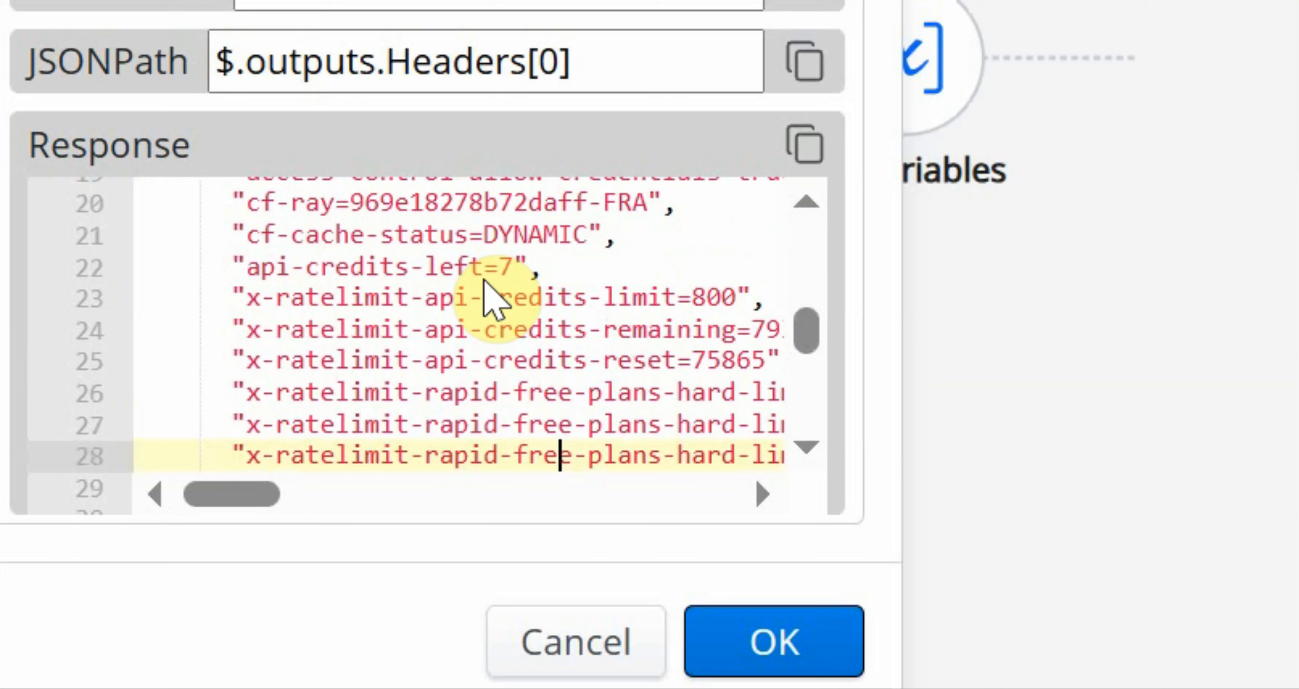
key(Down)
key(Down)
key(Down)
key(Down)
key(Down)
key(Down)
key(Down)
key(Down)
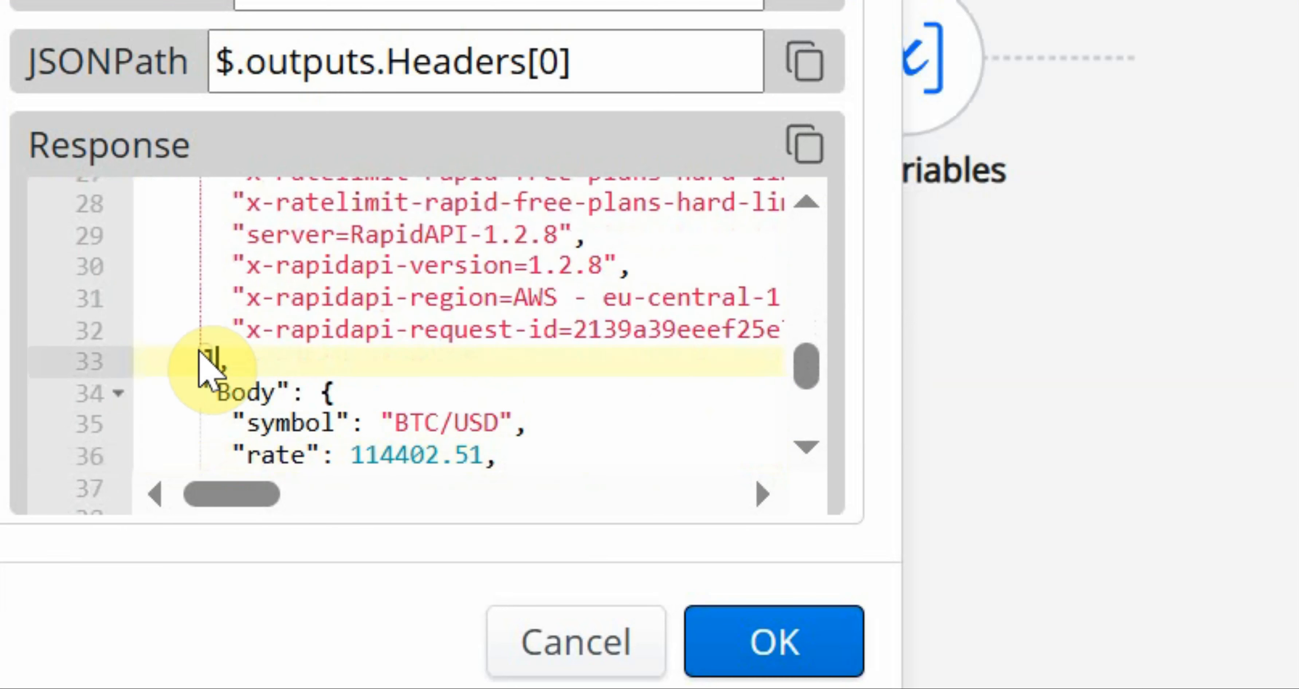
double_click(204, 362)
click(499, 376)
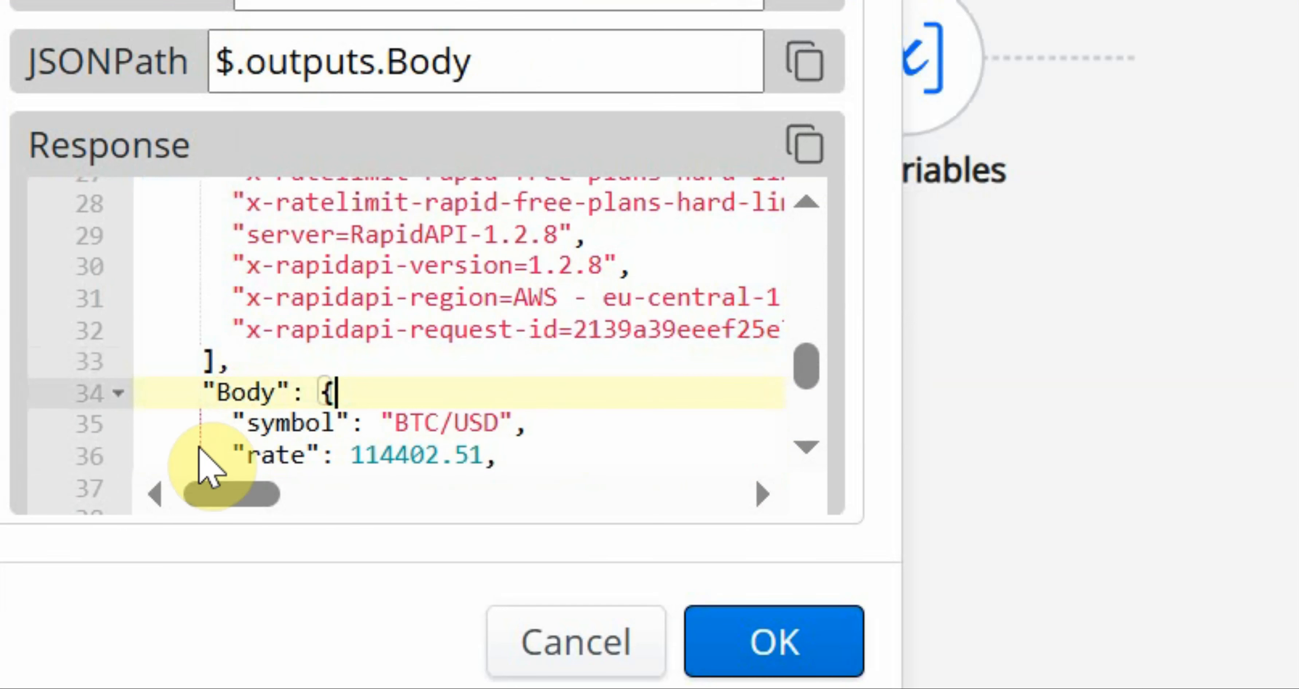
click(259, 455)
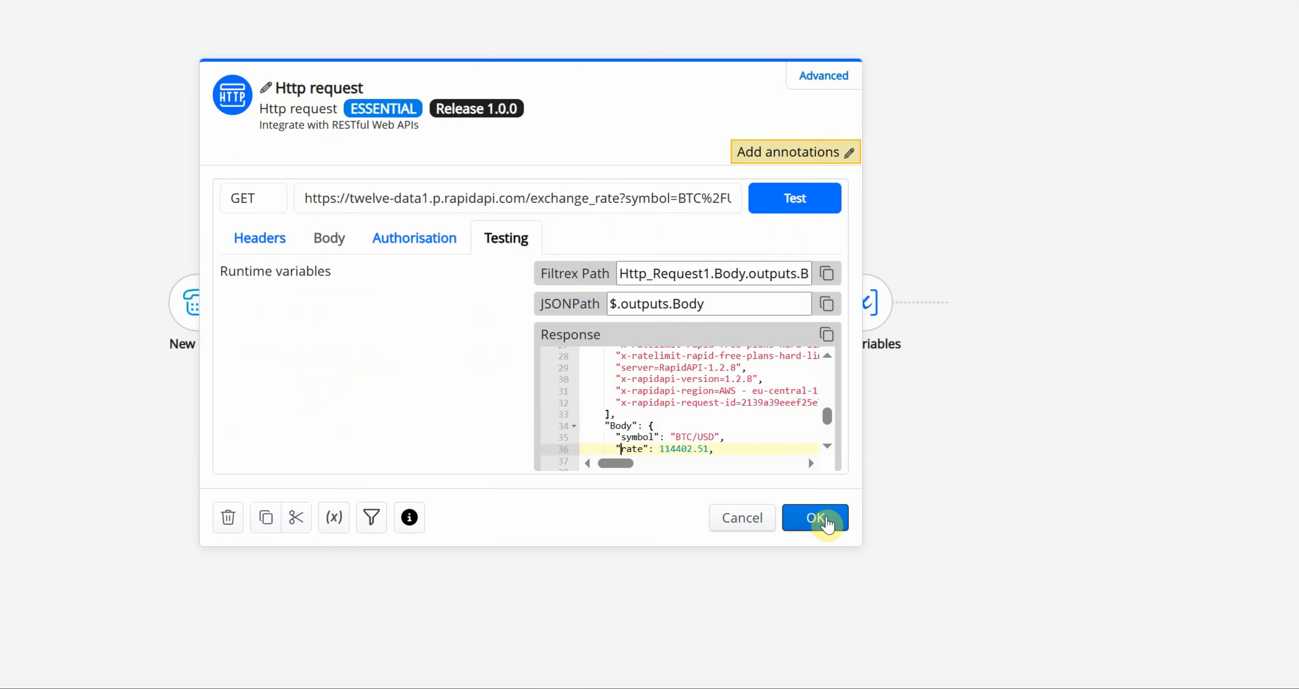
click(774, 640)
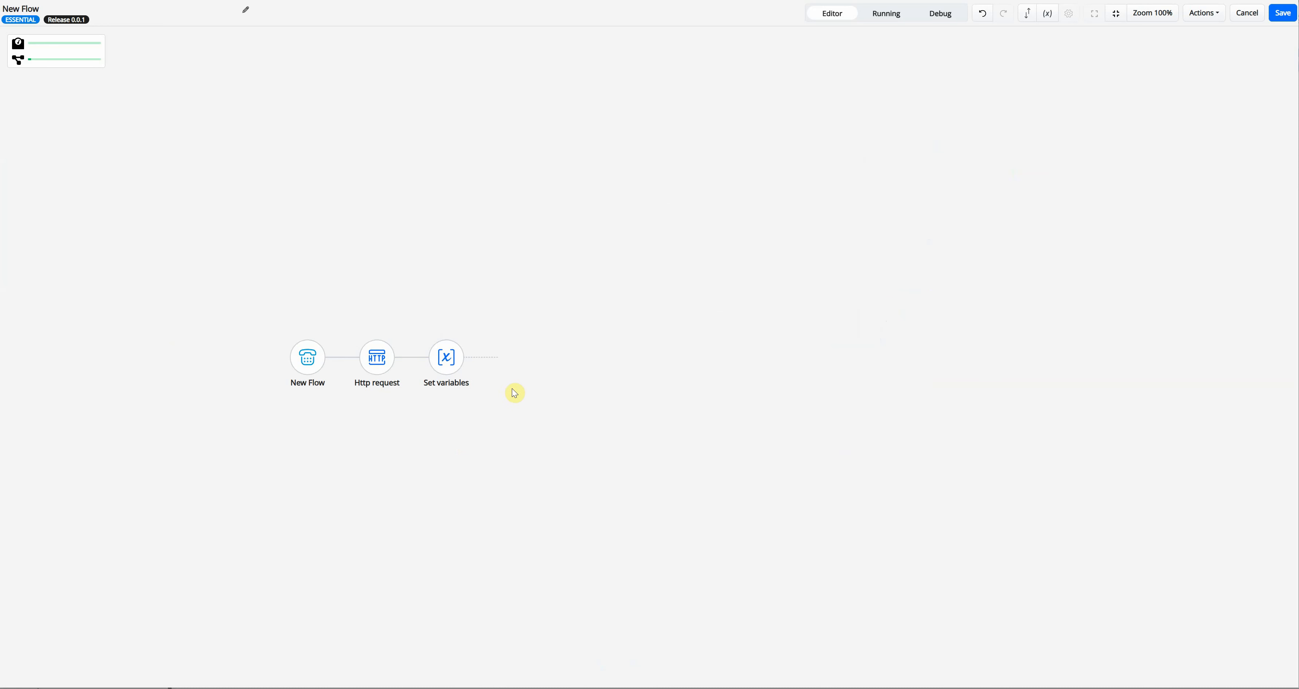
- Change the BTC_PRICE value in the Set variables action to {{Http_Request1.Body.rate}} and confirm the action
click(453, 360)
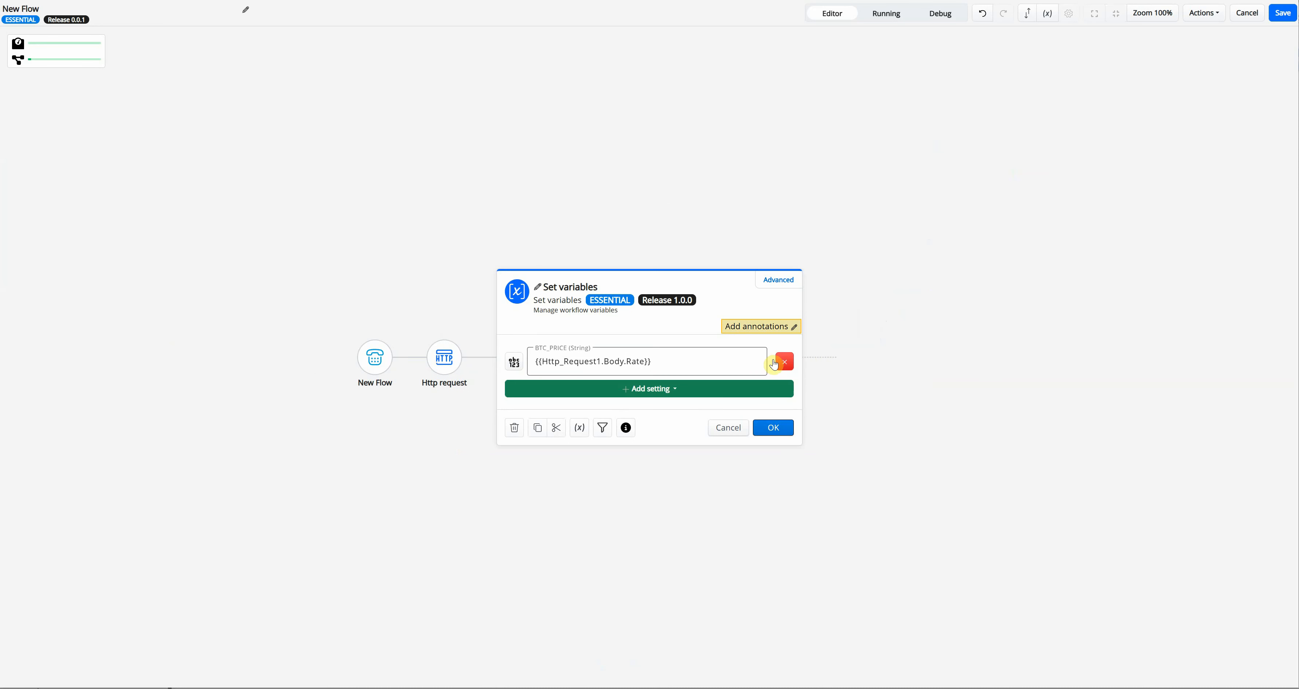
click(711, 357)
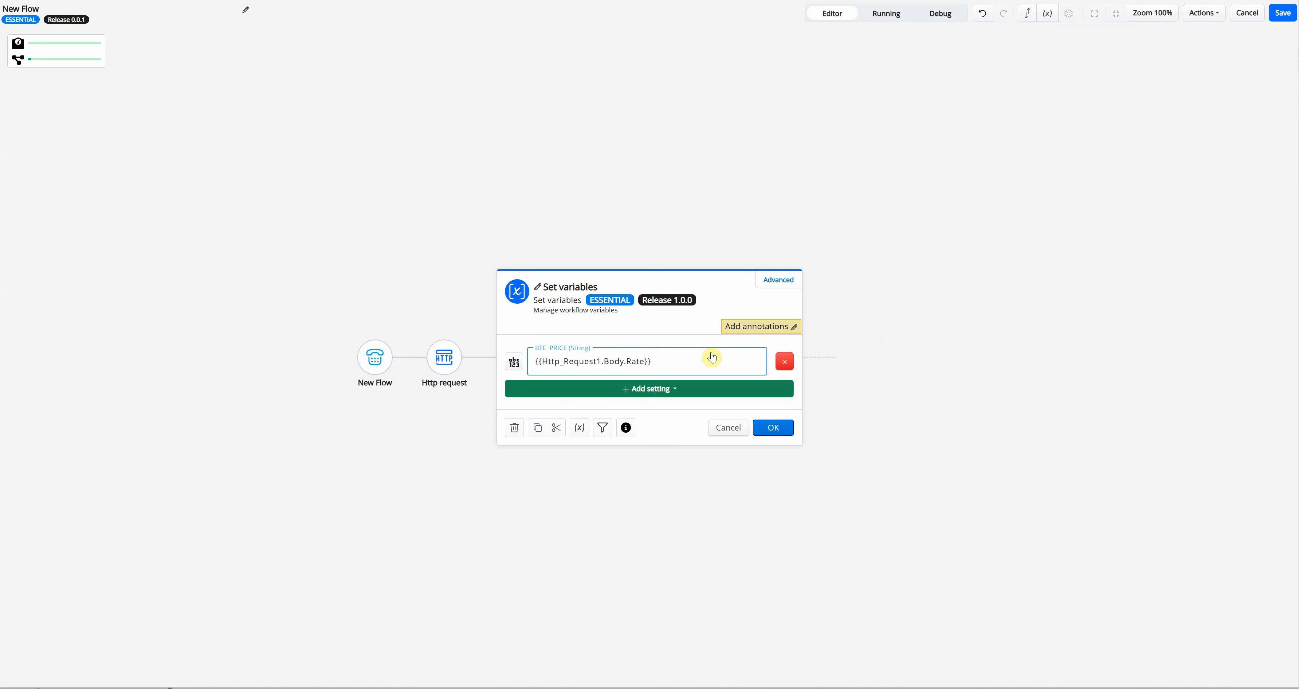
key(Delete)
text(r)
click(782, 429)
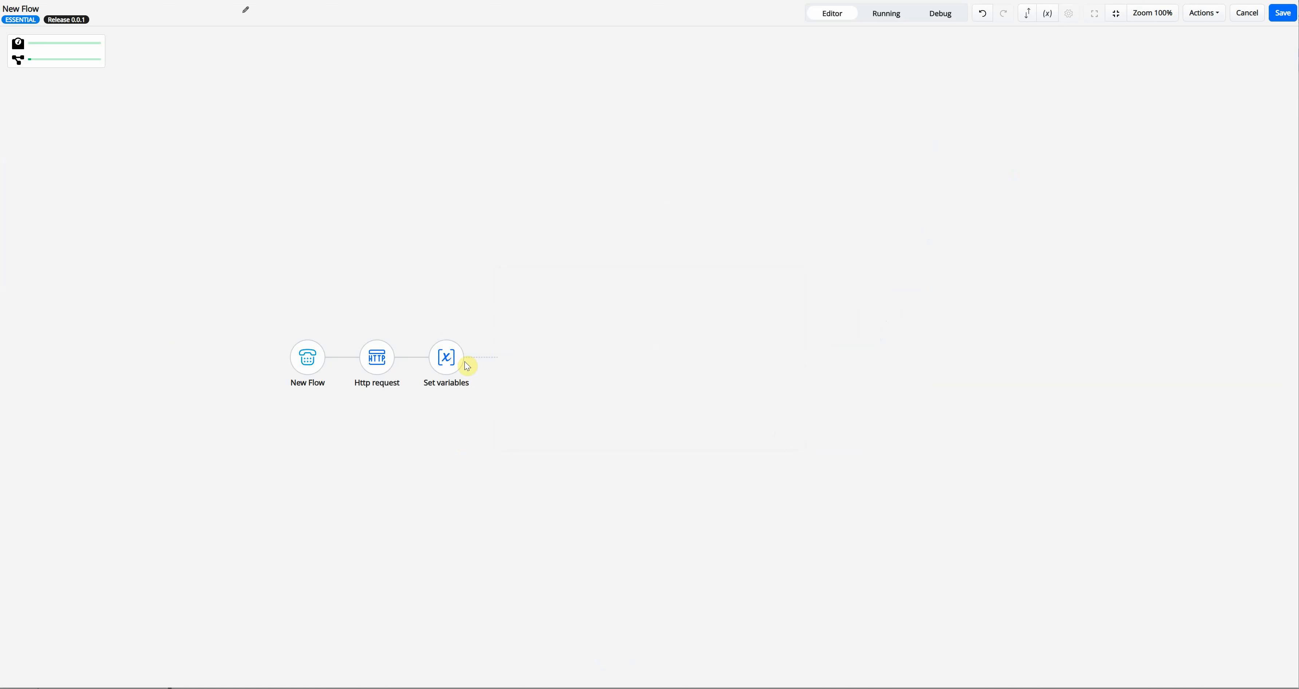
- Append a Greeting action after Set variables and choose Text to Speech as its source
click(482, 357)
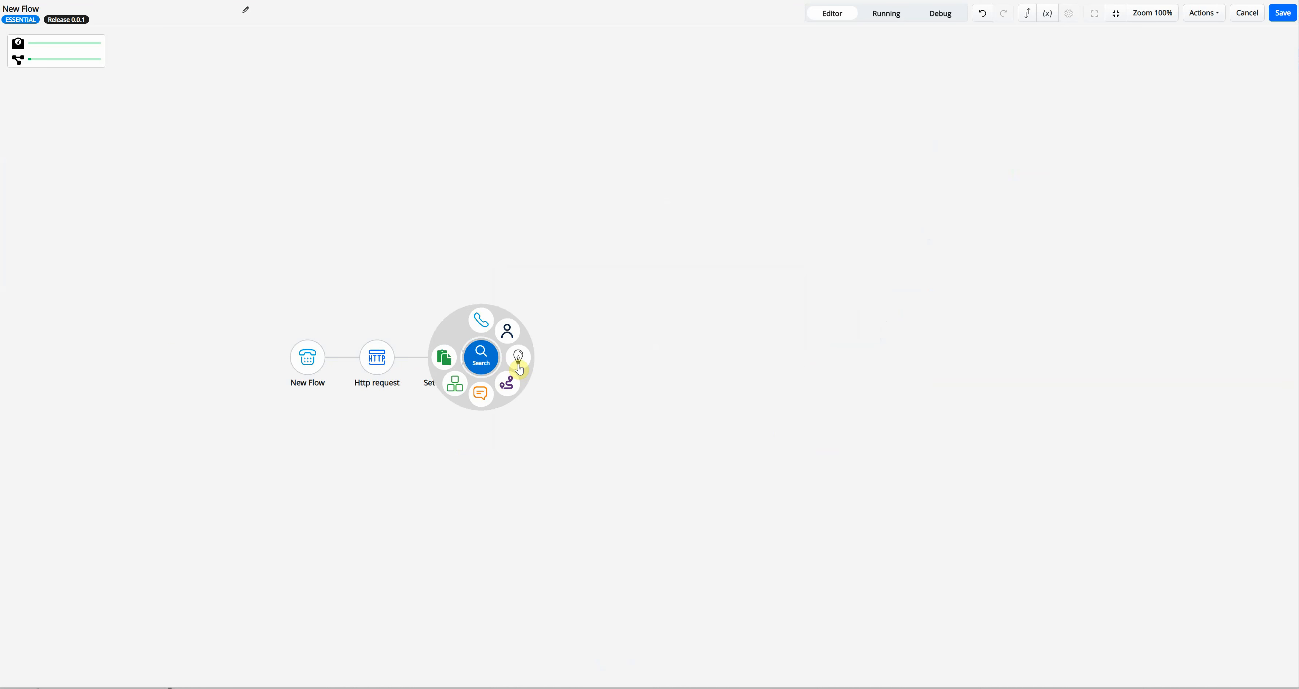
click(481, 320)
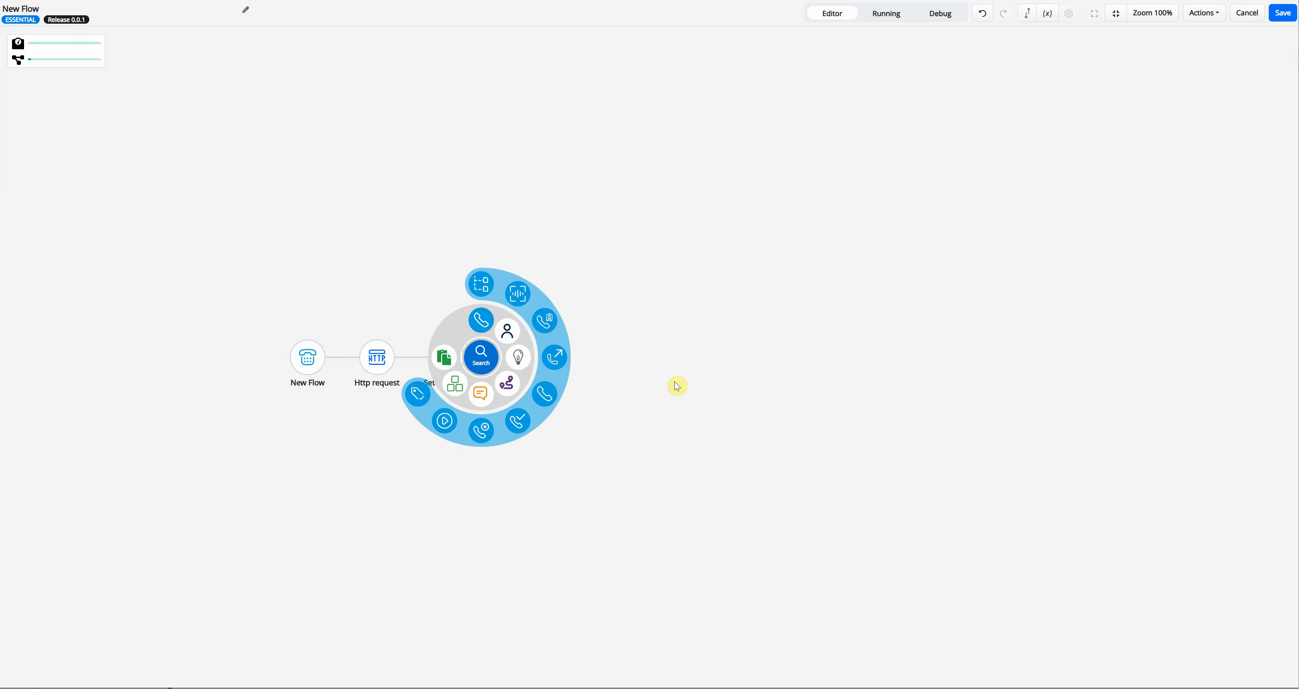
click(520, 297)
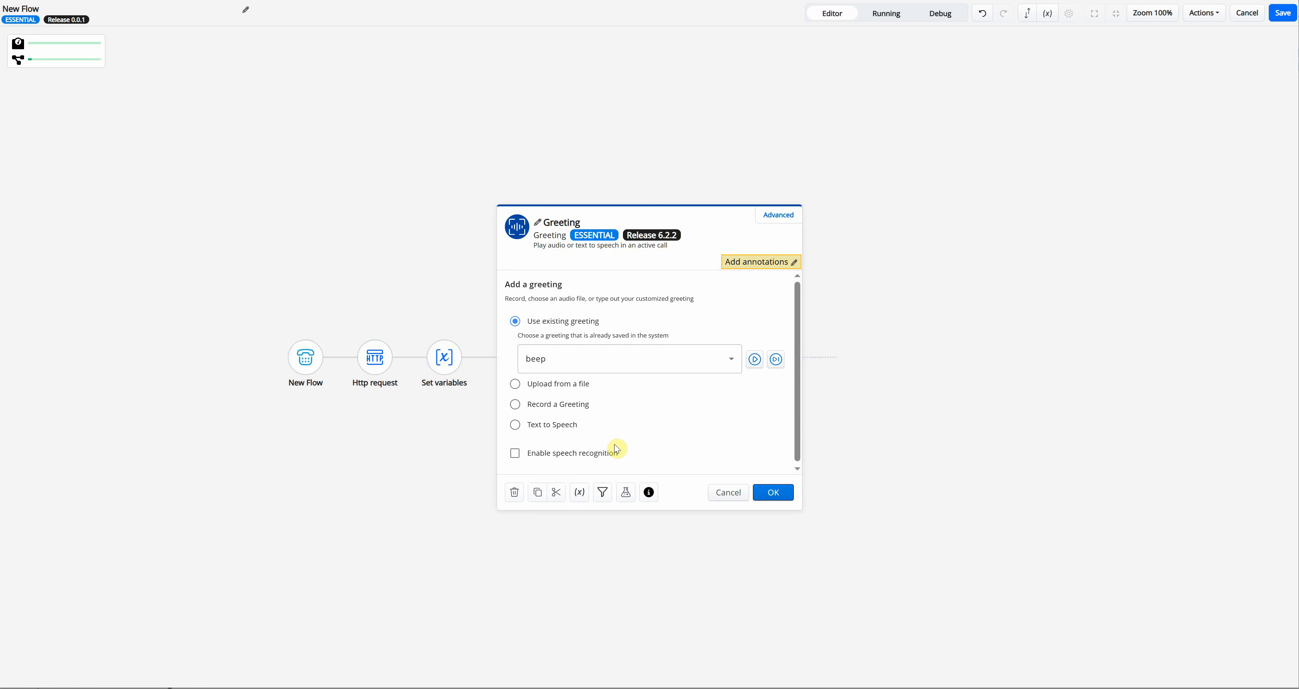
click(558, 422)
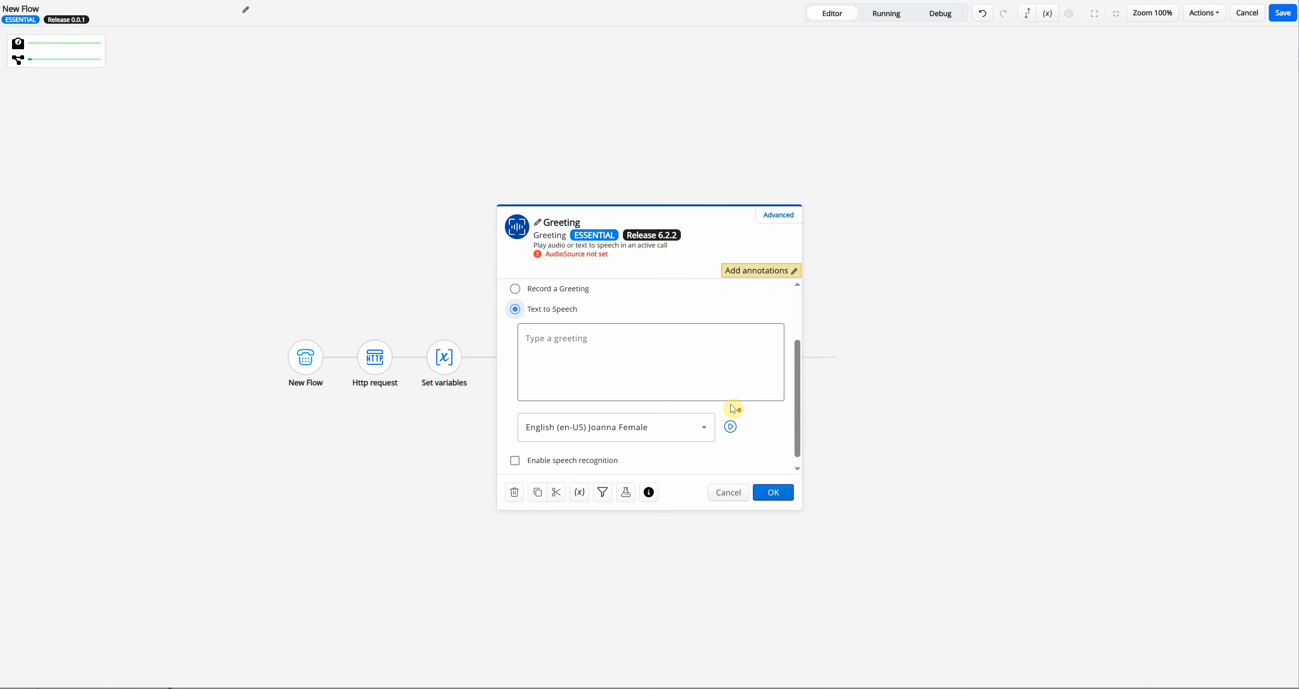
- Enter the greeting text "Current bitcoin price is {{BTC_PRICE}}", confirm the Greeting action, and save the flow
click(673, 356)
text(Cu)
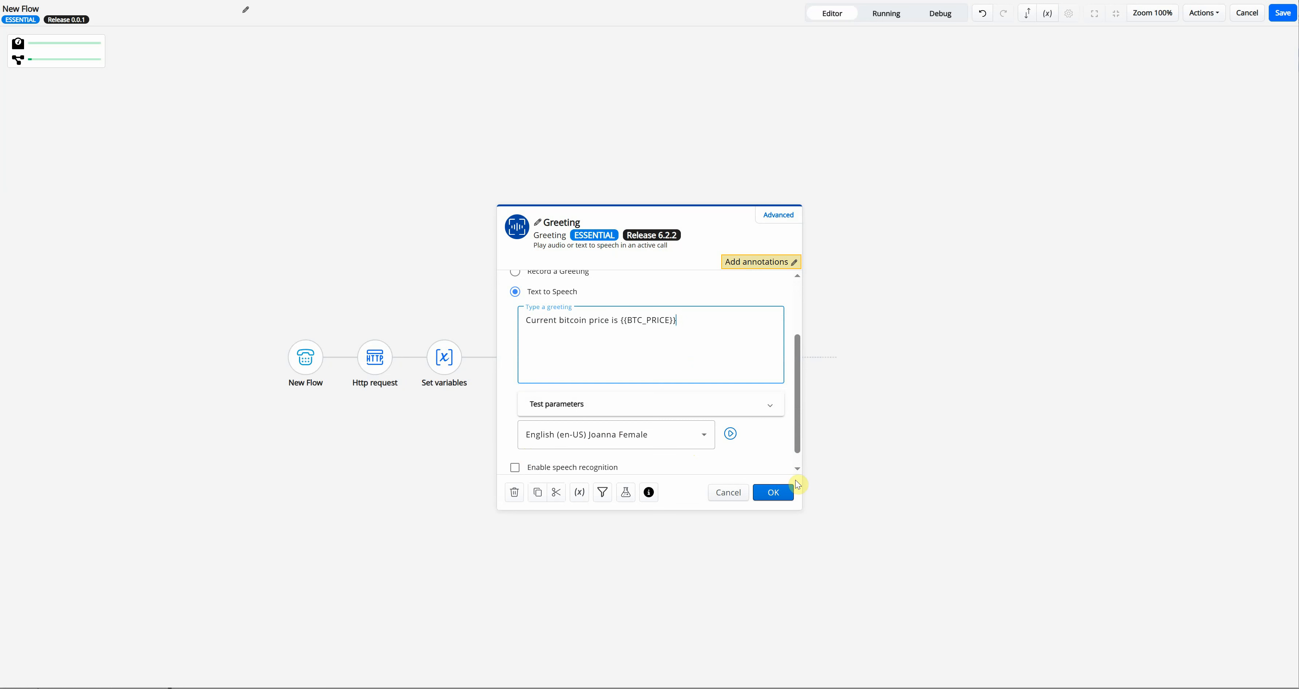
click(775, 492)
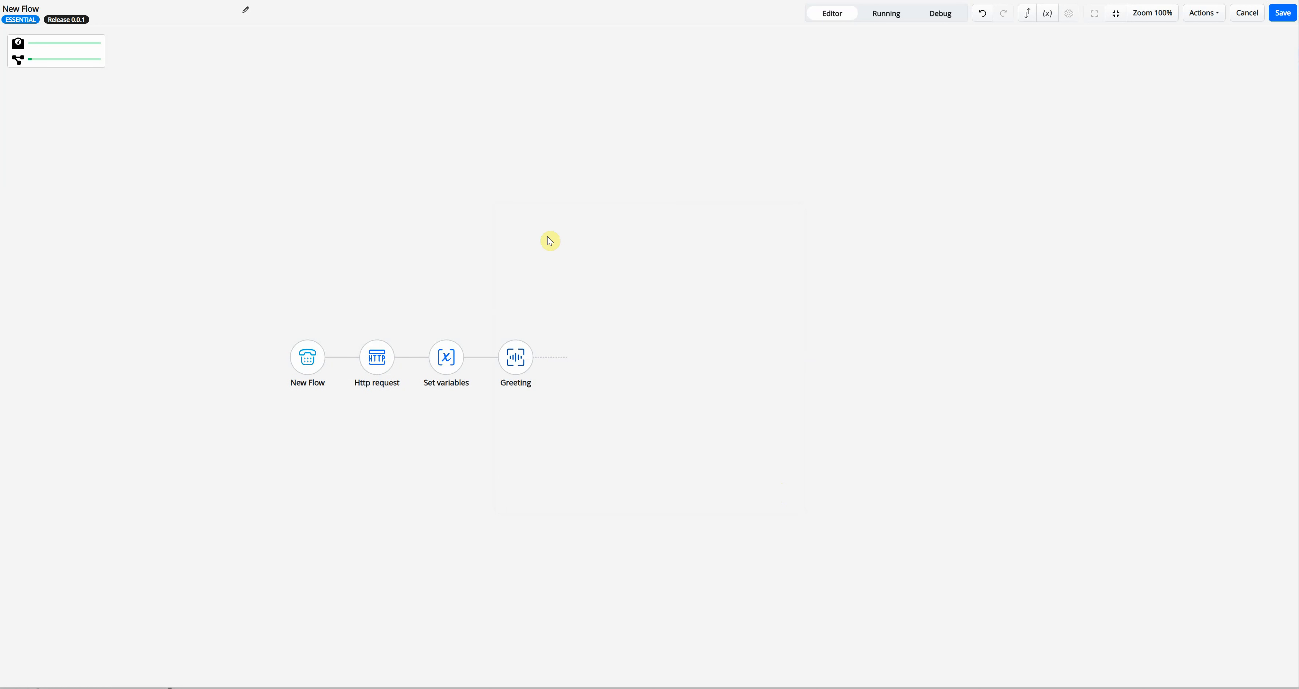
click(1282, 14)
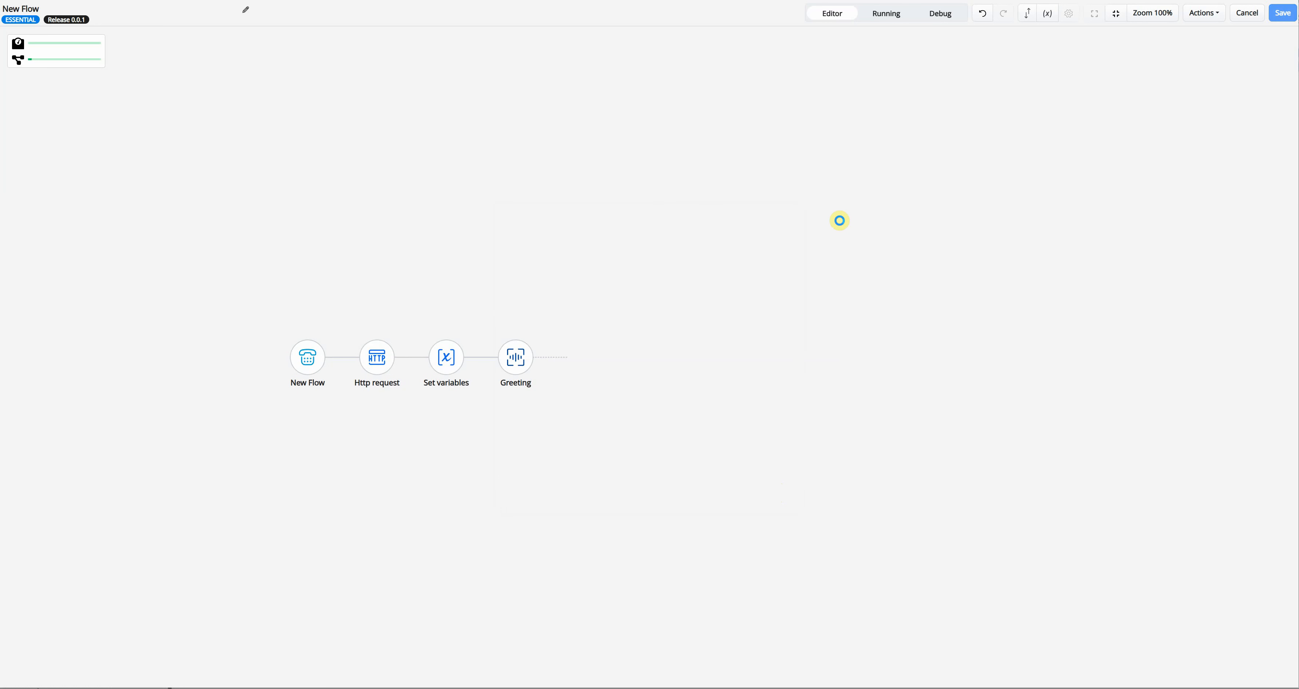